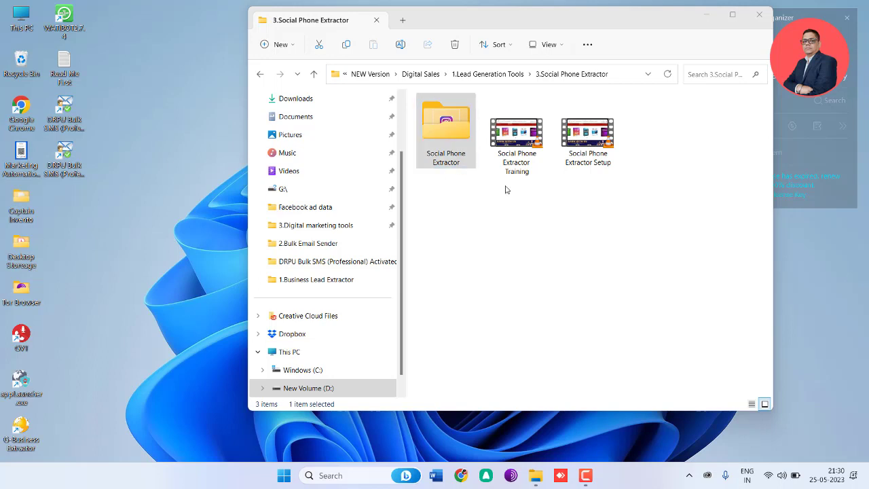
Step: Open the Social Phone Extractor folder that sits beside the training and setup videos
{"action": "left_click", "coordinate": [579, 158]}
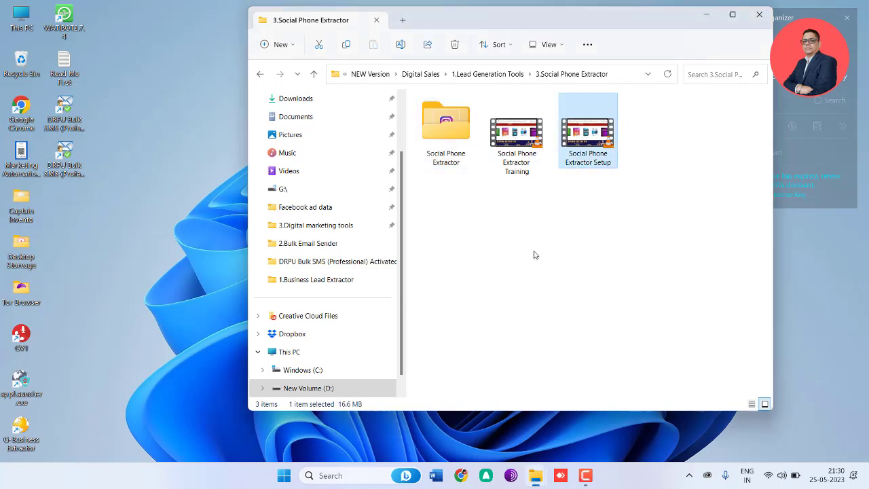
{"action": "left_click", "coordinate": [530, 168]}
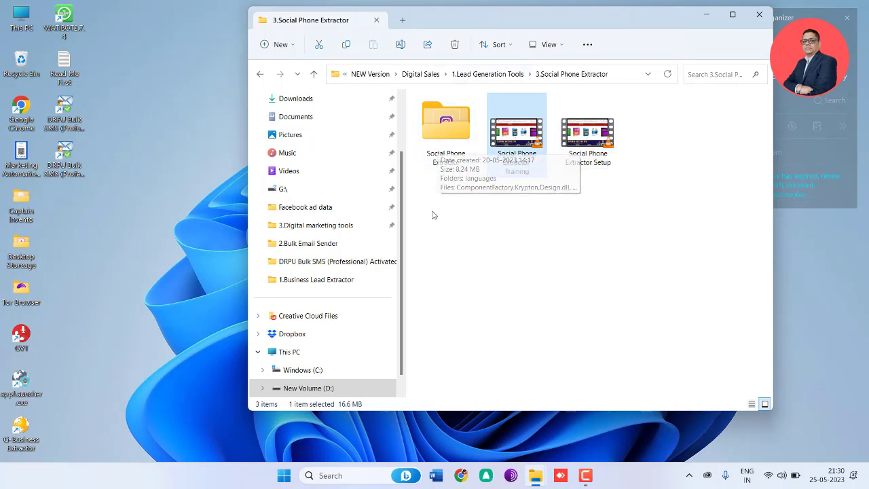
{"action": "double_click", "coordinate": [442, 152]}
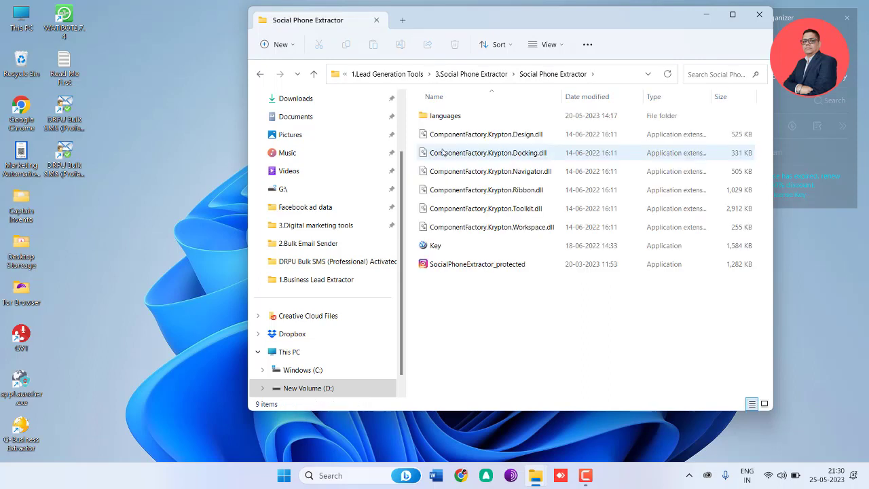
Step: Launch the SocialPhoneExtractor_protected application from the folder
{"action": "left_click", "coordinate": [442, 269]}
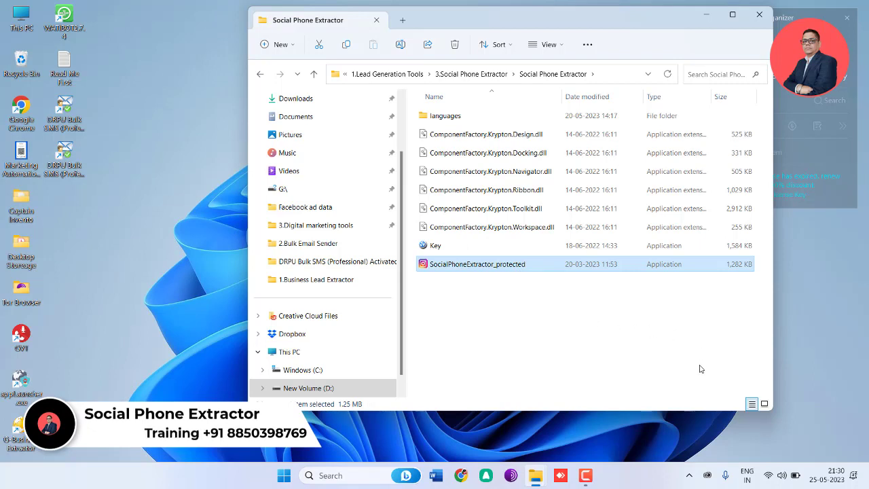
{"action": "left_click", "coordinate": [690, 476]}
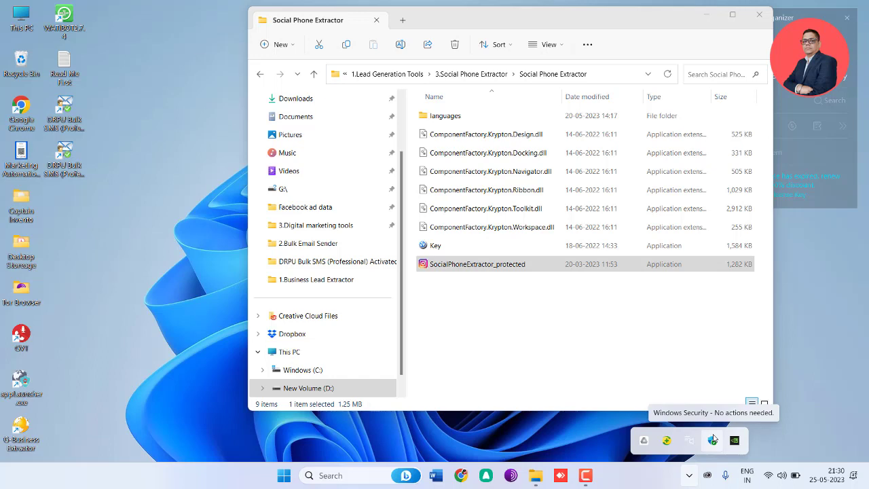
{"action": "left_click", "coordinate": [470, 282]}
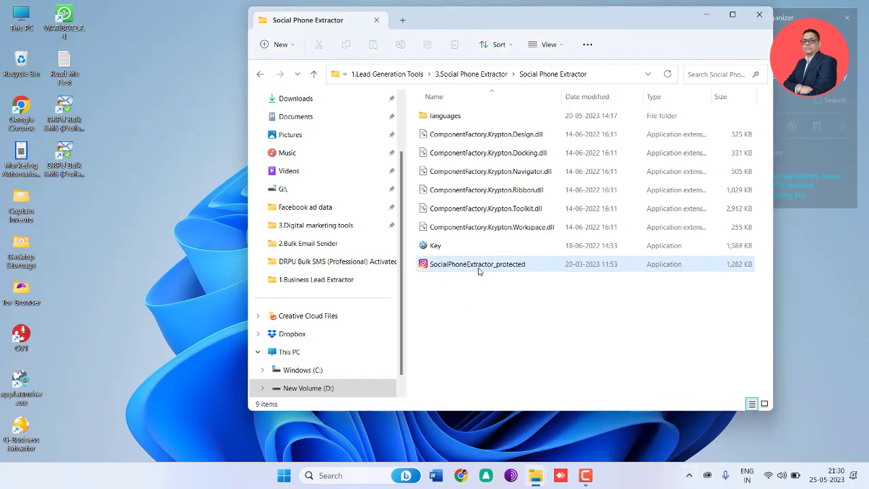
{"action": "left_click", "coordinate": [531, 268]}
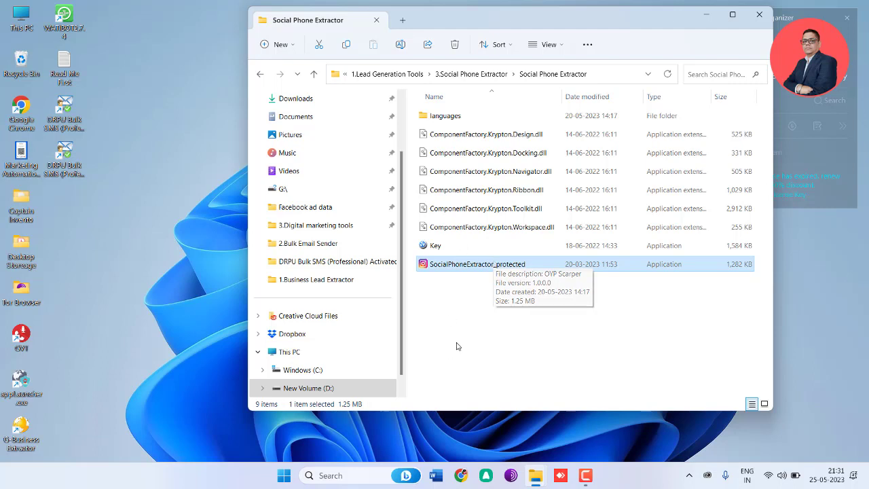
{"action": "left_click", "coordinate": [468, 324]}
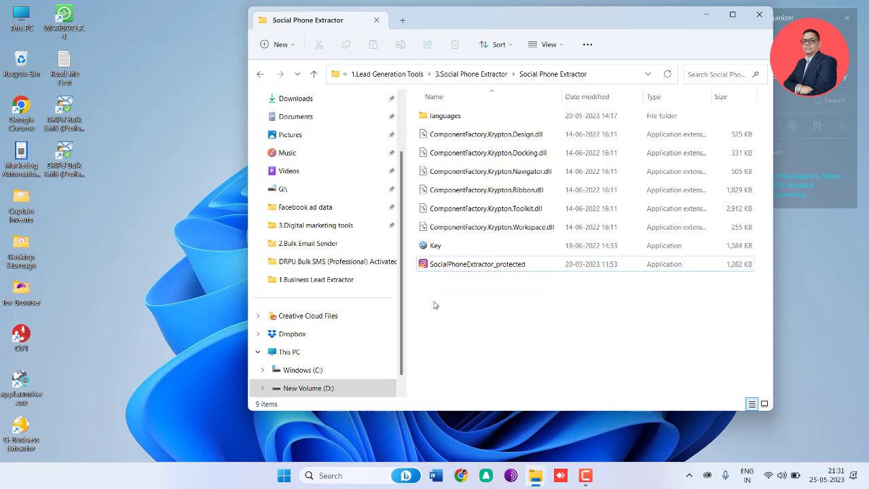
{"action": "left_click", "coordinate": [476, 264]}
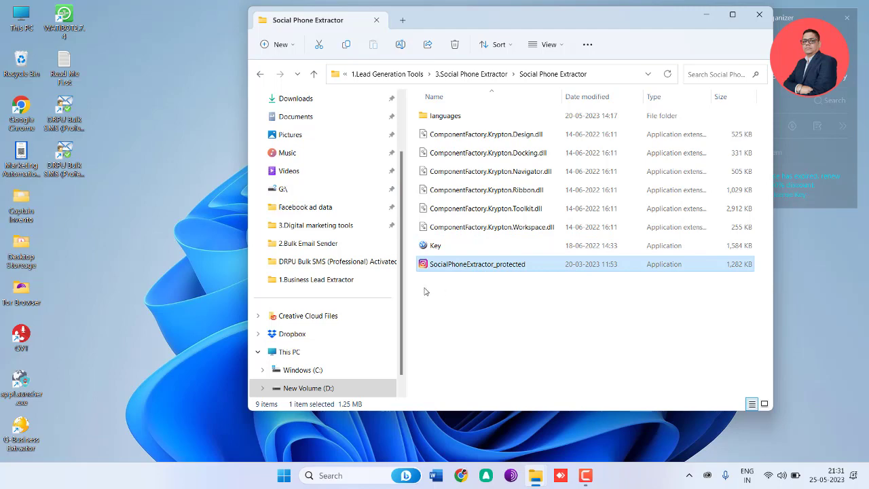
{"action": "key", "text": "Return"}
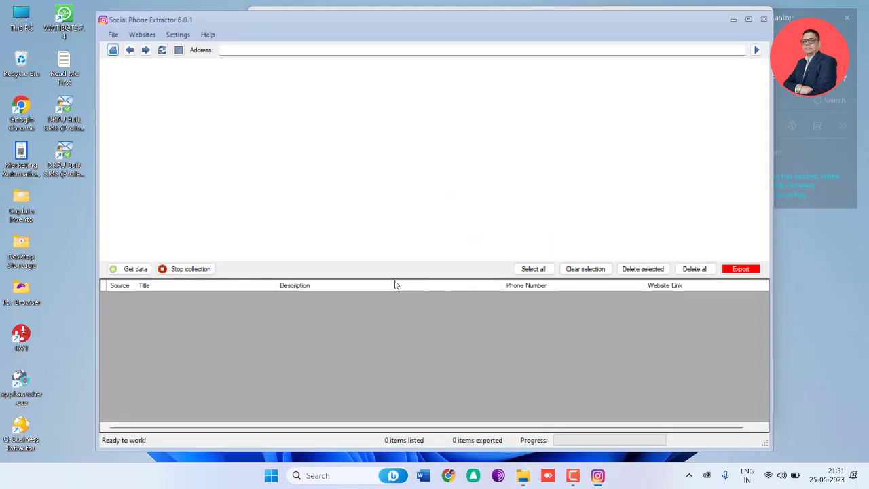
Step: Examine the search form's Product / Keyword / Category / Job Title and Location (Optional) fields
{"action": "scroll", "coordinate": [428, 187], "scroll_direction": "down", "scroll_amount": 1}
{"action": "scroll", "coordinate": [429, 188], "scroll_direction": "up", "scroll_amount": 1}
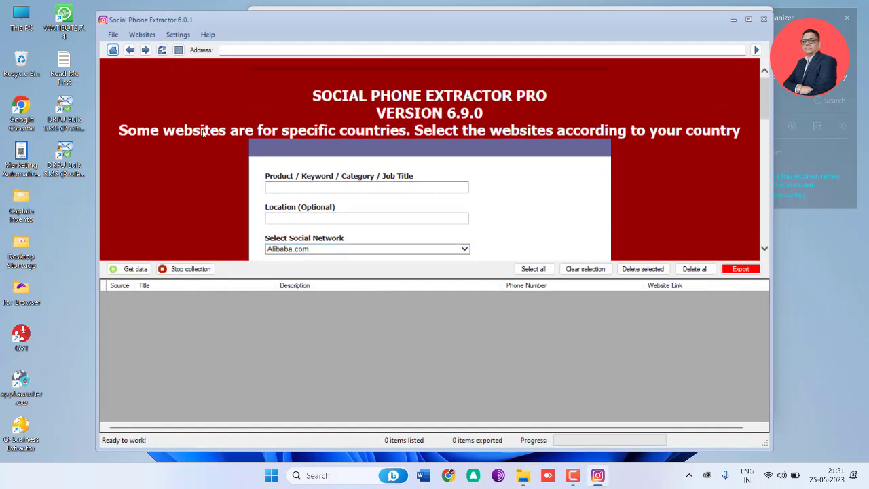
{"action": "scroll", "coordinate": [290, 141], "scroll_direction": "down", "scroll_amount": 4}
{"action": "scroll", "coordinate": [291, 142], "scroll_direction": "up", "scroll_amount": 4}
{"action": "scroll", "coordinate": [366, 217], "scroll_direction": "down", "scroll_amount": 1}
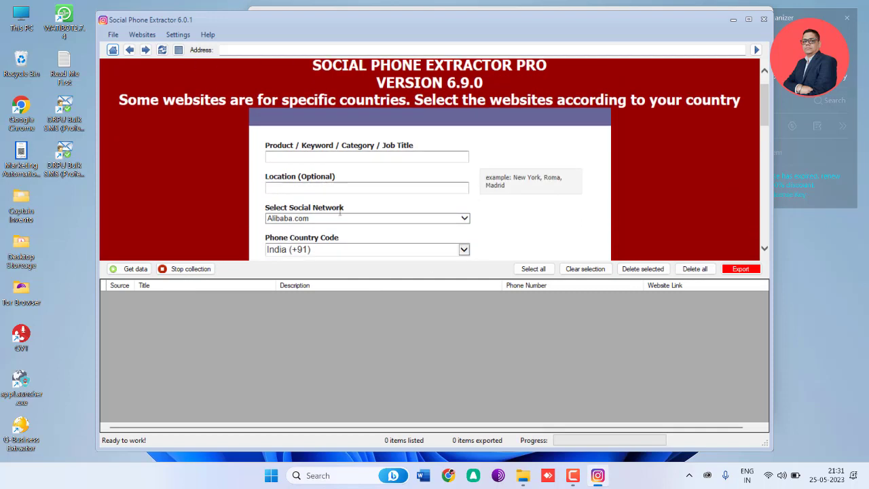
{"action": "left_click_drag", "start_coordinate": [290, 148], "coordinate": [265, 145]}
{"action": "left_click", "coordinate": [418, 148]}
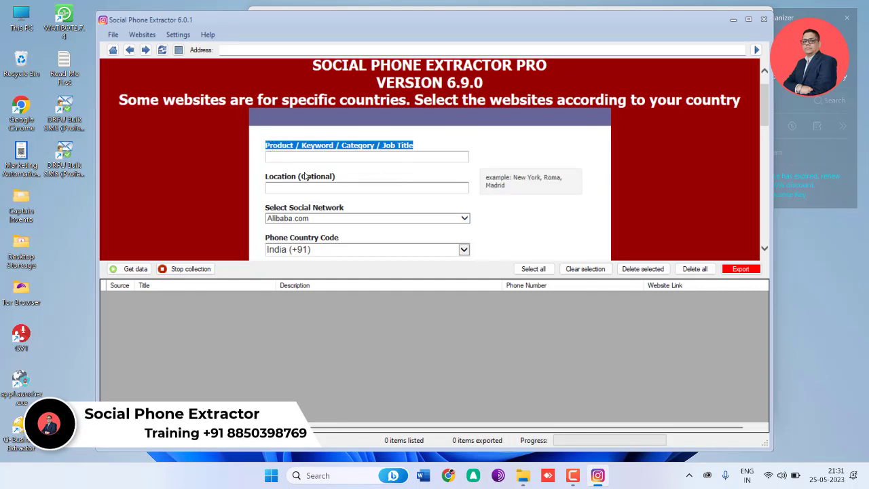
{"action": "left_click", "coordinate": [363, 161]}
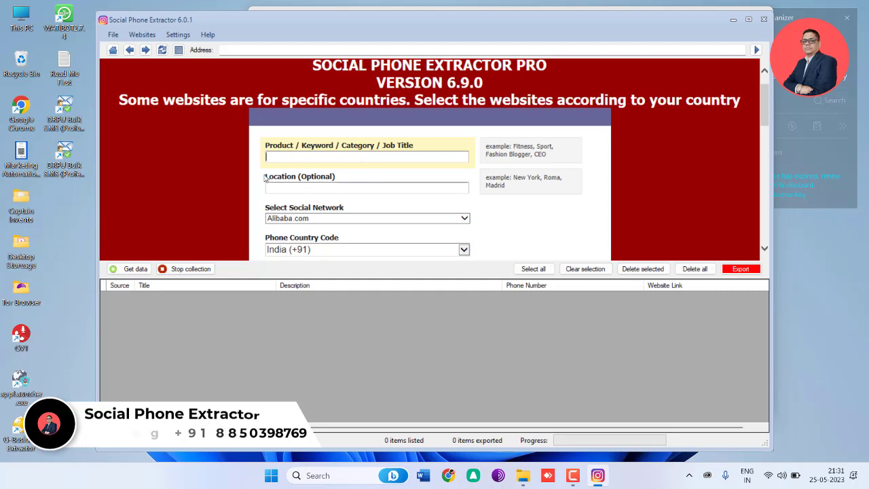
{"action": "left_click_drag", "start_coordinate": [265, 176], "coordinate": [359, 175]}
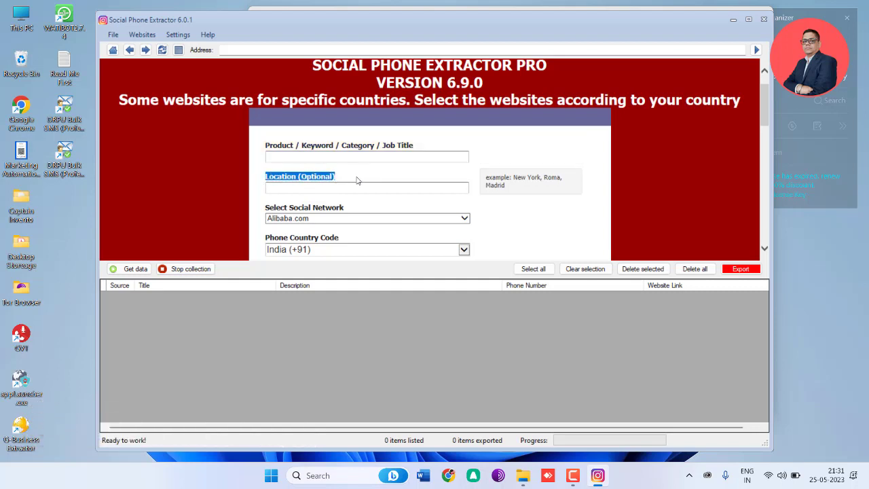
{"action": "left_click", "coordinate": [351, 187]}
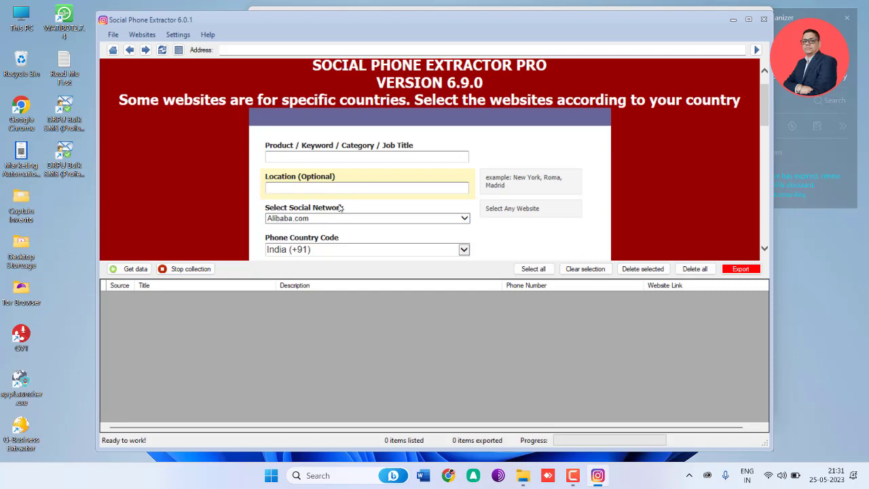
{"action": "scroll", "coordinate": [332, 208], "scroll_direction": "down", "scroll_amount": 1}
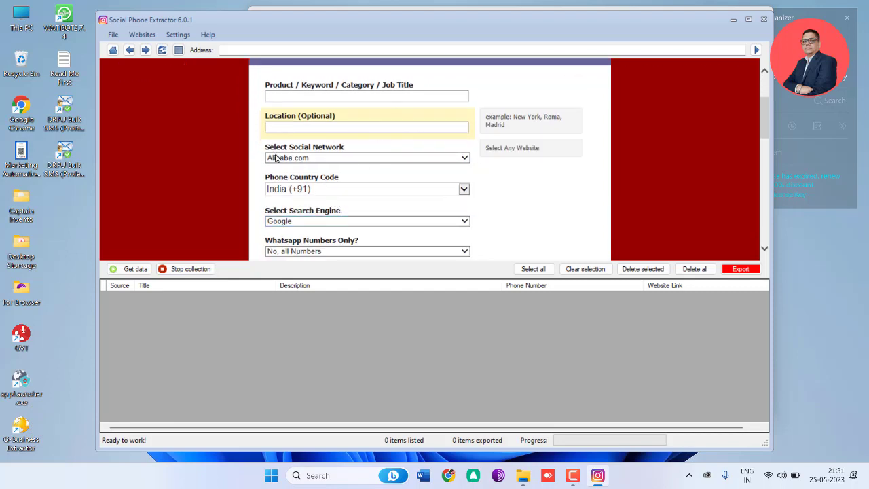
Step: Review all websites offered under Select Social Network, without changing the selection
{"action": "left_click_drag", "start_coordinate": [266, 147], "coordinate": [349, 156]}
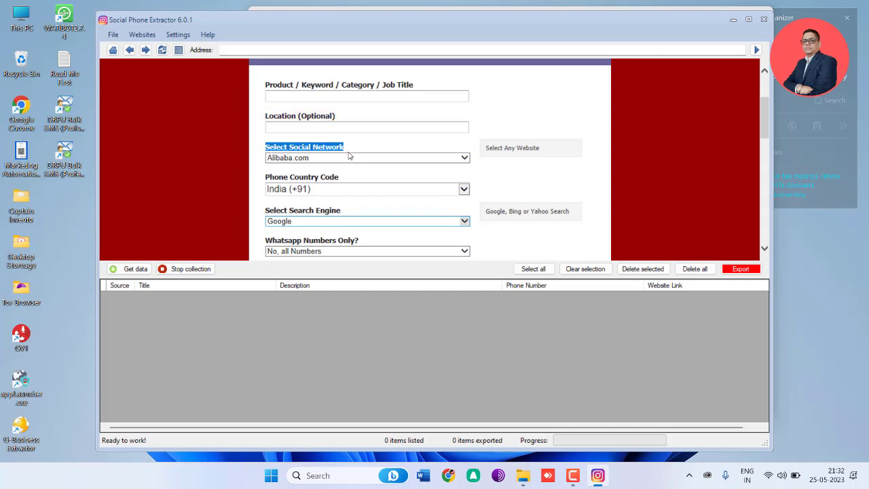
{"action": "left_click", "coordinate": [362, 161]}
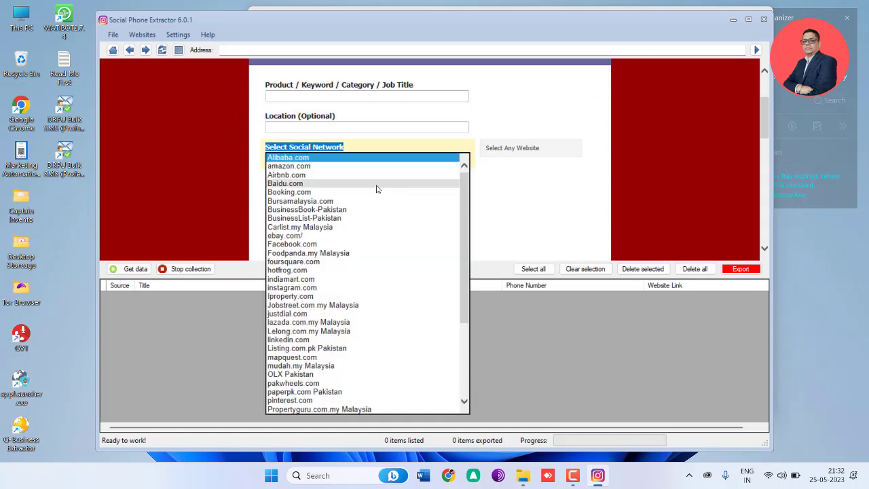
{"action": "scroll", "coordinate": [394, 244], "scroll_direction": "down", "scroll_amount": 1}
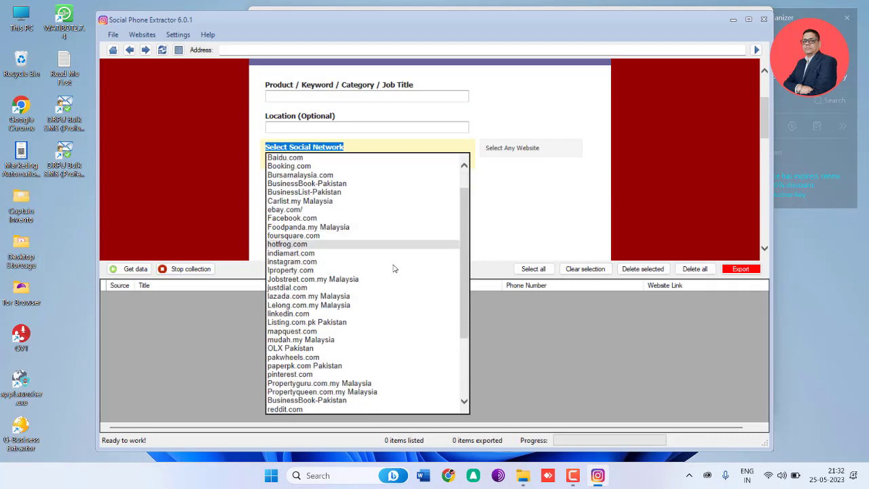
{"action": "scroll", "coordinate": [392, 297], "scroll_direction": "down", "scroll_amount": 2}
{"action": "scroll", "coordinate": [401, 292], "scroll_direction": "up", "scroll_amount": 3}
{"action": "left_click", "coordinate": [512, 196]}
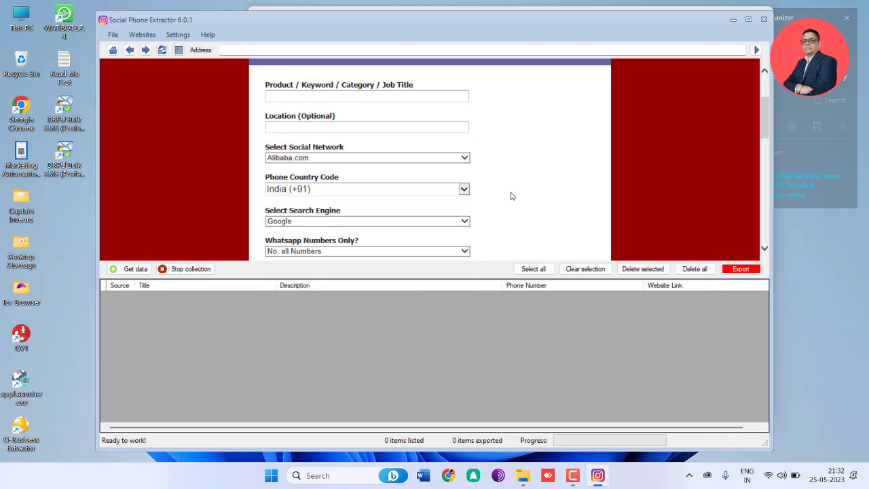
{"action": "scroll", "coordinate": [520, 220], "scroll_direction": "up", "scroll_amount": 1}
{"action": "scroll", "coordinate": [530, 225], "scroll_direction": "down", "scroll_amount": 1}
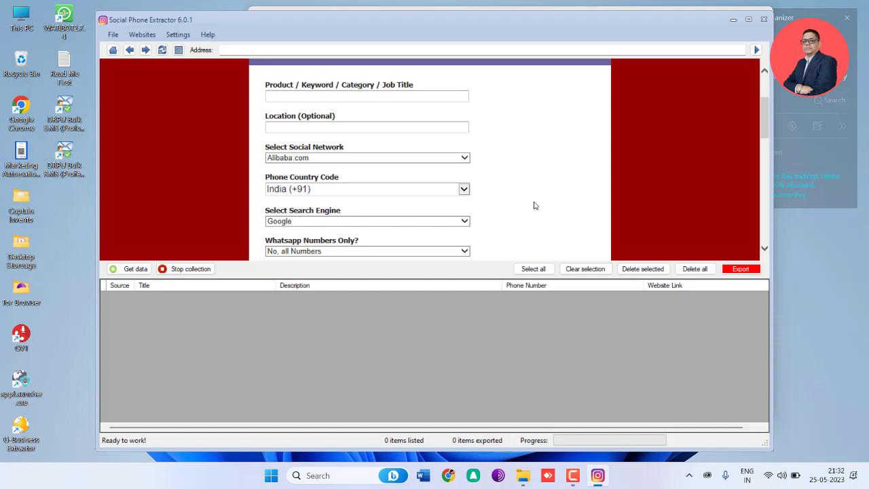
{"action": "left_click", "coordinate": [464, 159]}
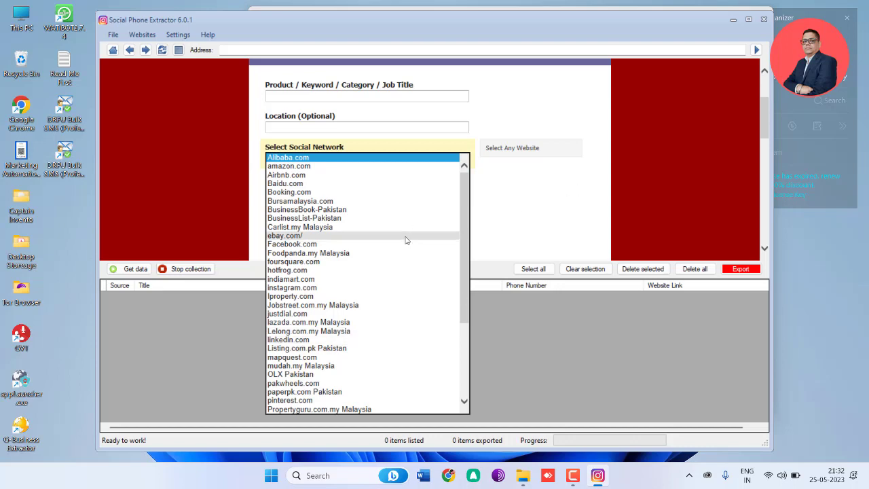
{"action": "scroll", "coordinate": [397, 301], "scroll_direction": "down", "scroll_amount": 4}
{"action": "scroll", "coordinate": [407, 272], "scroll_direction": "up", "scroll_amount": 4}
{"action": "scroll", "coordinate": [417, 248], "scroll_direction": "down", "scroll_amount": 5}
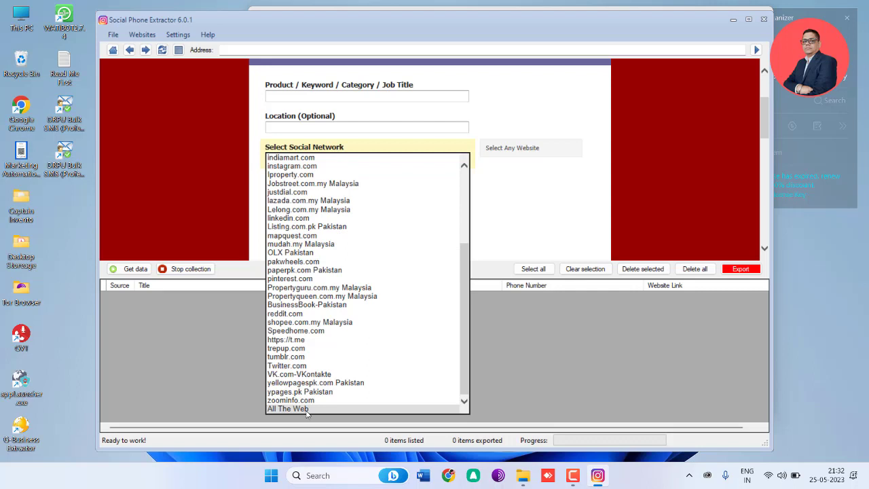
{"action": "scroll", "coordinate": [360, 271], "scroll_direction": "up", "scroll_amount": 4}
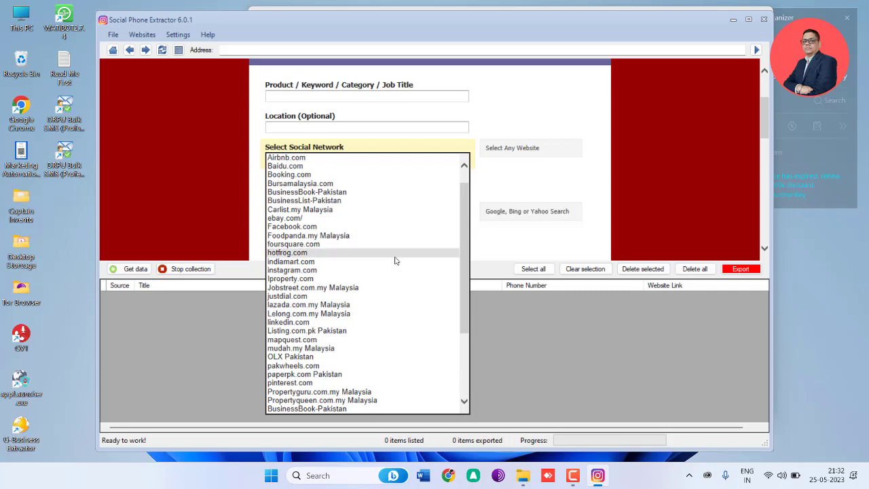
{"action": "scroll", "coordinate": [359, 286], "scroll_direction": "down", "scroll_amount": 3}
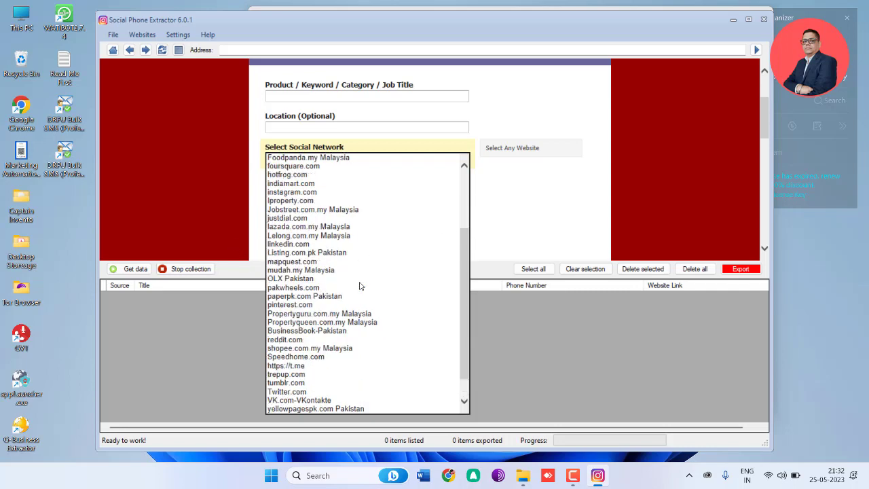
{"action": "scroll", "coordinate": [359, 285], "scroll_direction": "up", "scroll_amount": 4}
{"action": "left_click", "coordinate": [235, 136]}
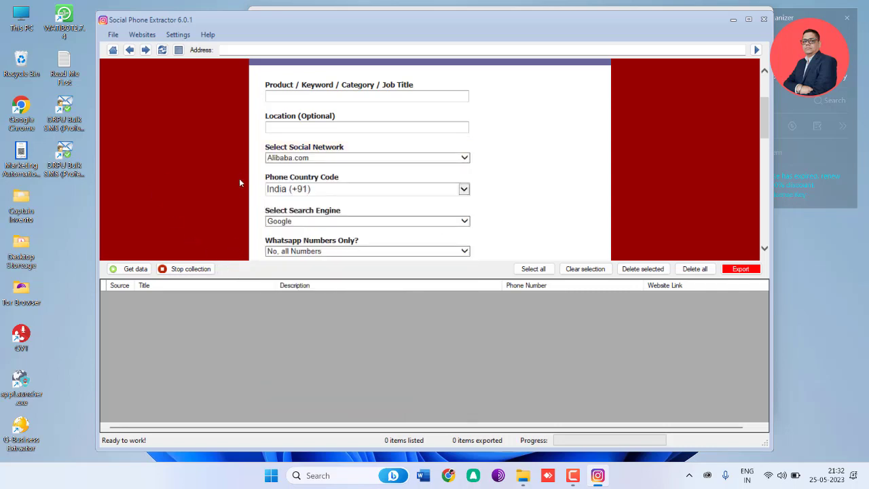
Step: Examine the phone country code options and the remaining search engine and WhatsApp settings of the form
{"action": "left_click", "coordinate": [299, 190]}
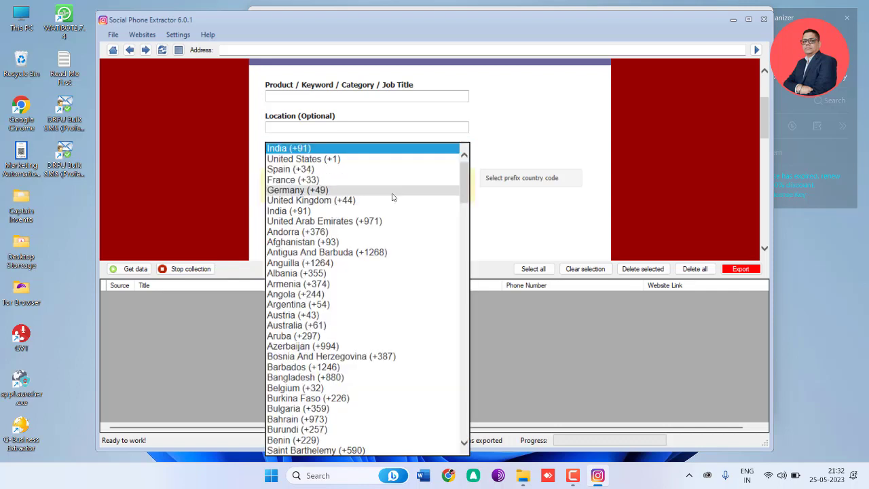
{"action": "left_click", "coordinate": [494, 245]}
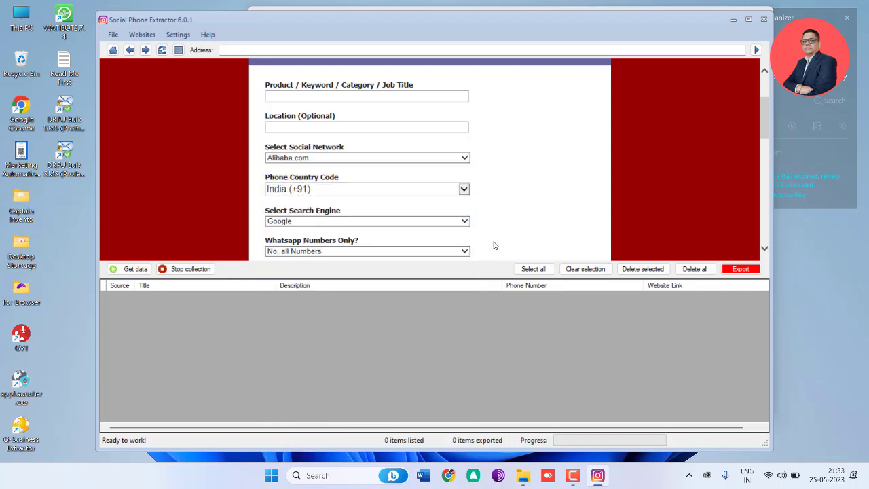
{"action": "scroll", "coordinate": [312, 233], "scroll_direction": "down", "scroll_amount": 2}
{"action": "left_click", "coordinate": [283, 216]}
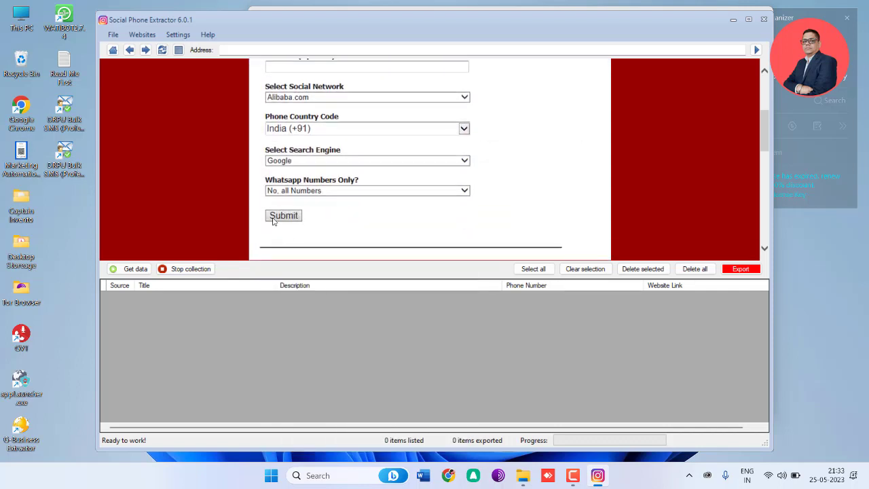
{"action": "scroll", "coordinate": [378, 205], "scroll_direction": "down", "scroll_amount": 1}
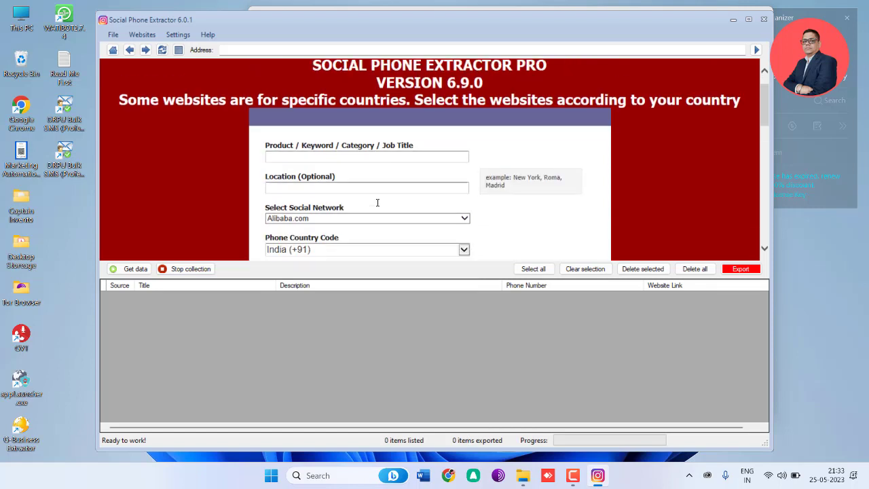
Step: Enter CEO as the product, keyword, category or job title in the search form
{"action": "left_click", "coordinate": [384, 161]}
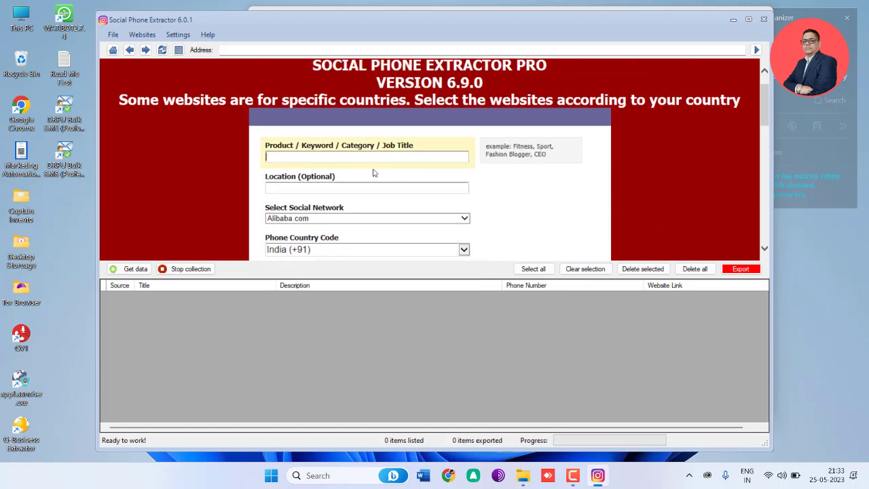
{"action": "type", "text": "CEO"}
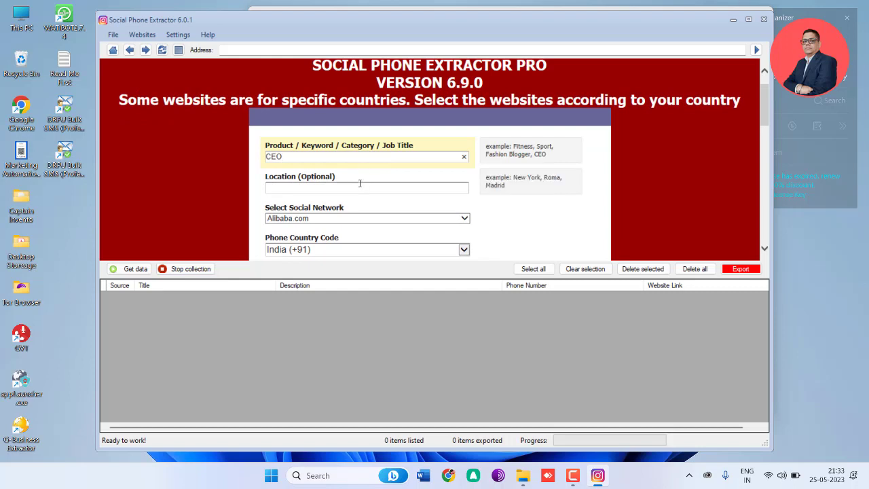
{"action": "left_click", "coordinate": [360, 186]}
{"action": "left_click", "coordinate": [440, 239]}
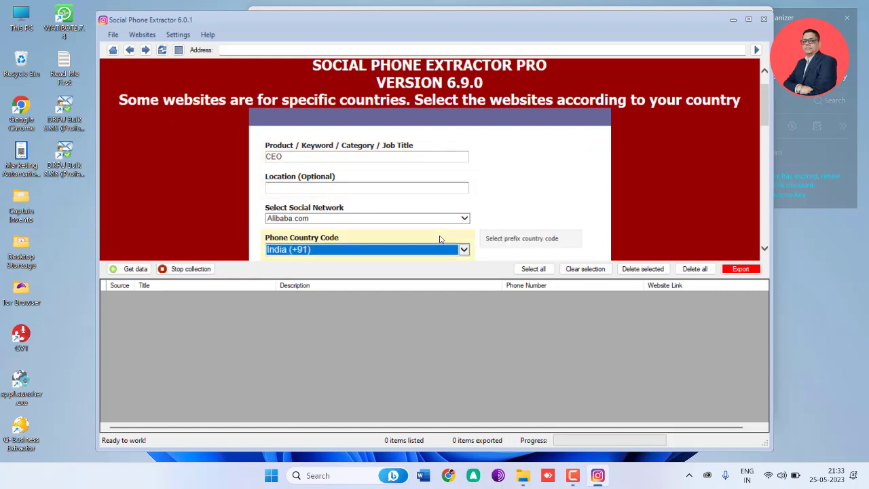
{"action": "scroll", "coordinate": [441, 239], "scroll_direction": "down", "scroll_amount": 1}
{"action": "scroll", "coordinate": [382, 239], "scroll_direction": "up", "scroll_amount": 4}
{"action": "scroll", "coordinate": [343, 240], "scroll_direction": "up", "scroll_amount": 1}
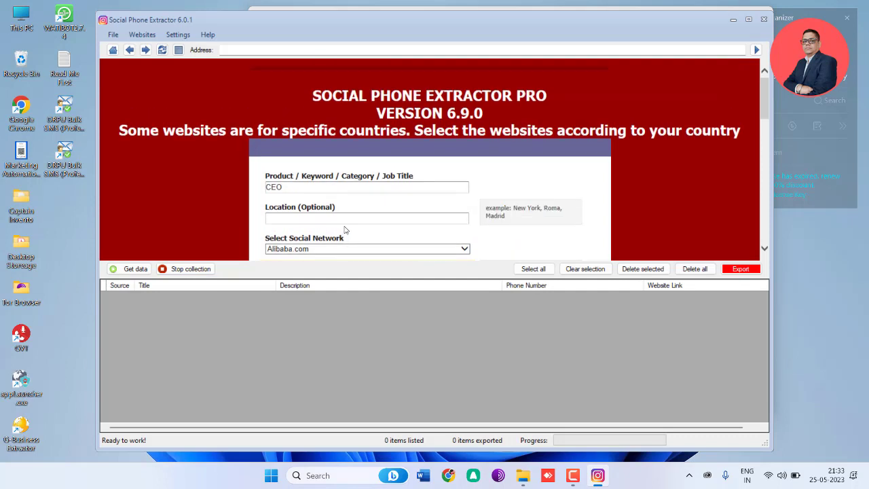
Step: Enter mumbai as the search location and select linkedin.com as the social network
{"action": "left_click", "coordinate": [348, 222]}
{"action": "type", "text": "mum"}
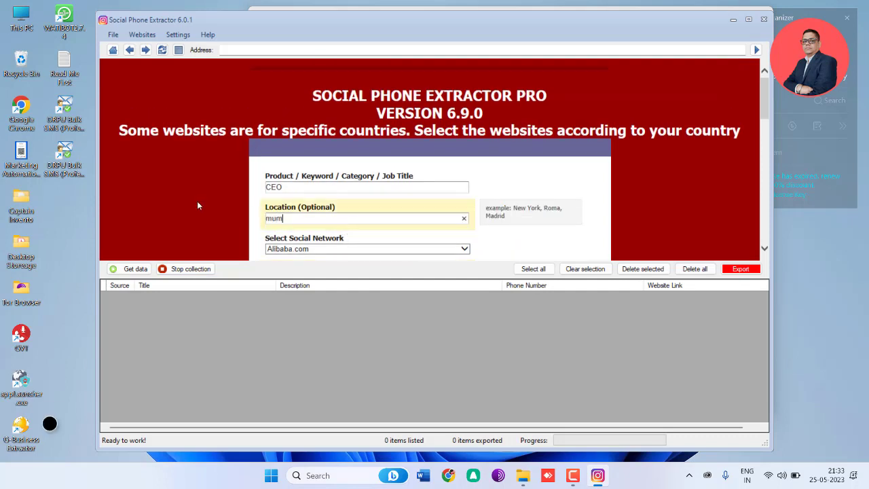
{"action": "type", "text": "bai"}
{"action": "scroll", "coordinate": [352, 186], "scroll_direction": "down", "scroll_amount": 3}
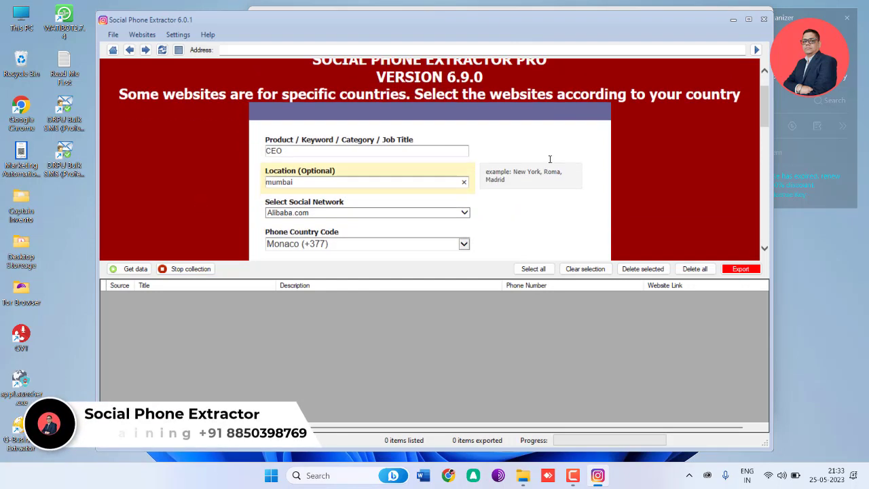
{"action": "left_click", "coordinate": [368, 158]}
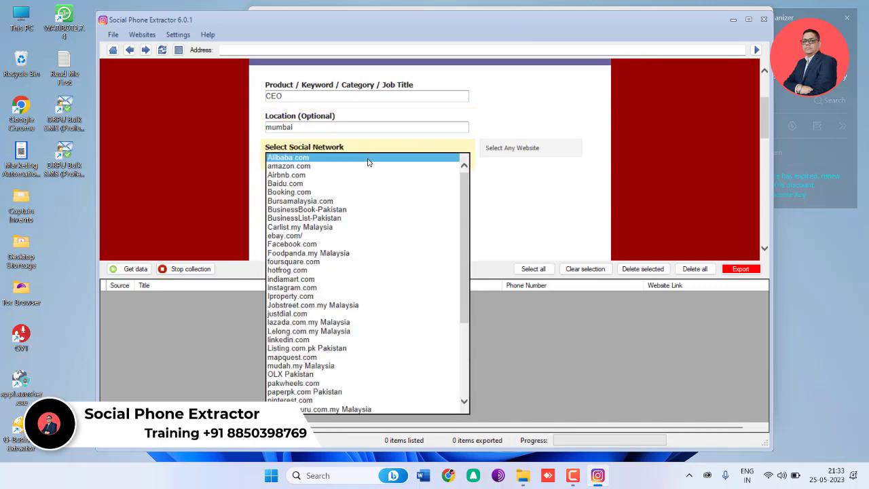
{"action": "left_click", "coordinate": [369, 341]}
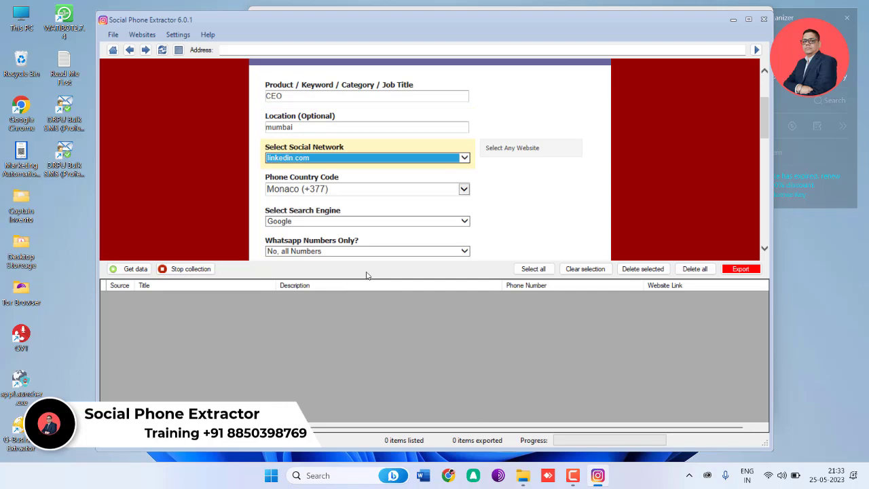
Step: Set the phone country code of the search to India (+91)
{"action": "left_click", "coordinate": [464, 189]}
{"action": "scroll", "coordinate": [354, 150], "scroll_direction": "up", "scroll_amount": 4}
{"action": "scroll", "coordinate": [354, 151], "scroll_direction": "up", "scroll_amount": 4}
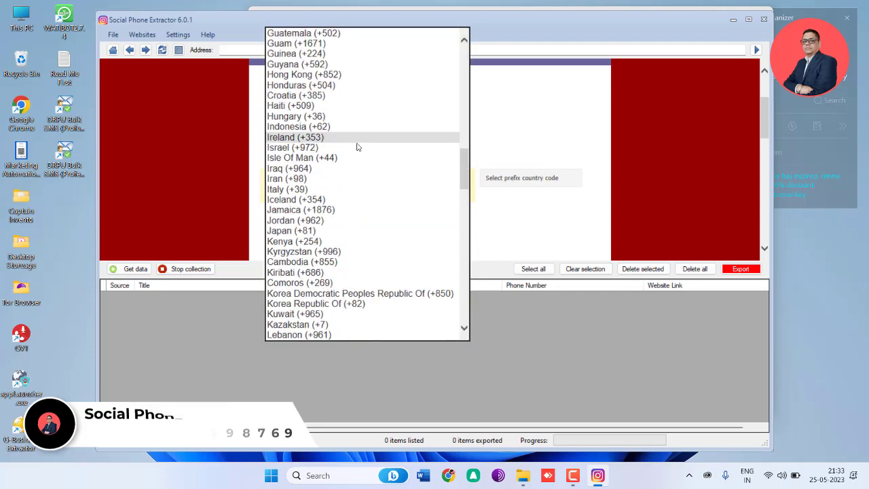
{"action": "scroll", "coordinate": [378, 154], "scroll_direction": "up", "scroll_amount": 9}
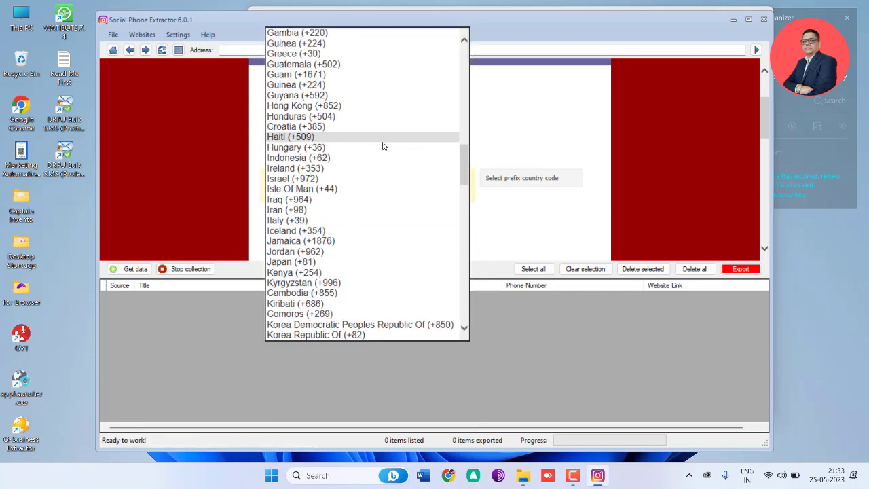
{"action": "scroll", "coordinate": [373, 160], "scroll_direction": "down", "scroll_amount": 5}
{"action": "scroll", "coordinate": [373, 160], "scroll_direction": "down", "scroll_amount": 7}
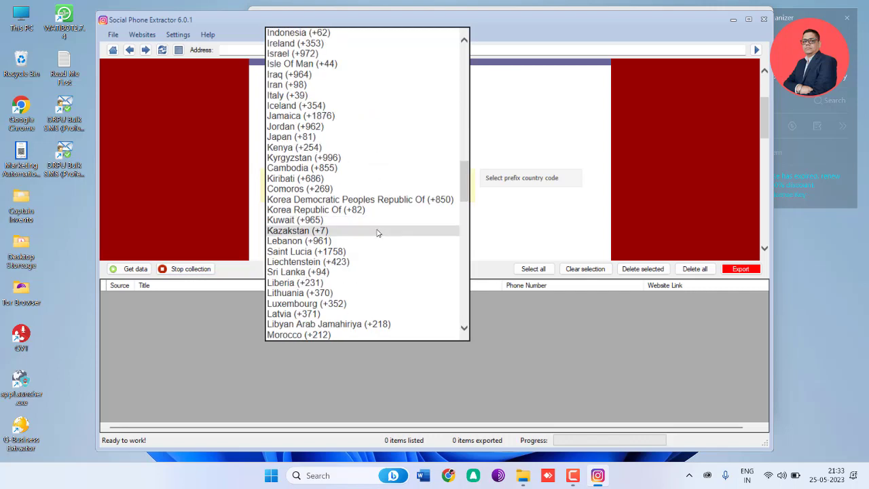
{"action": "scroll", "coordinate": [381, 285], "scroll_direction": "up", "scroll_amount": 2}
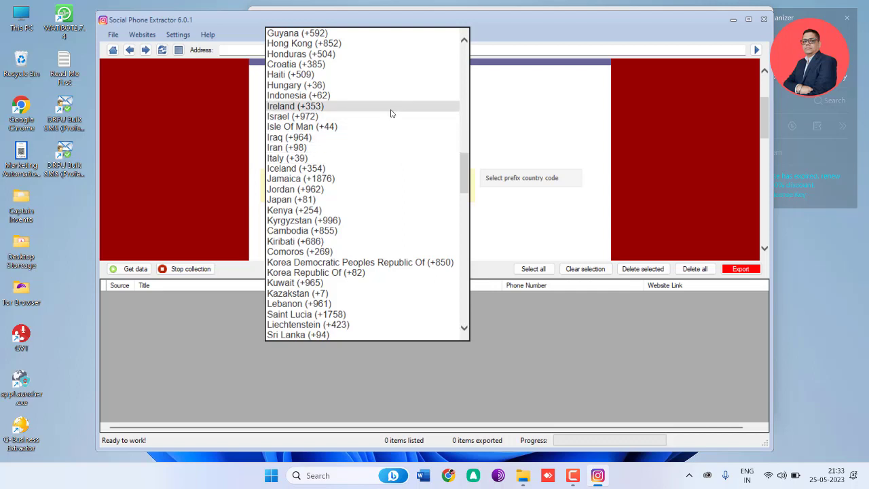
{"action": "scroll", "coordinate": [392, 119], "scroll_direction": "up", "scroll_amount": 1}
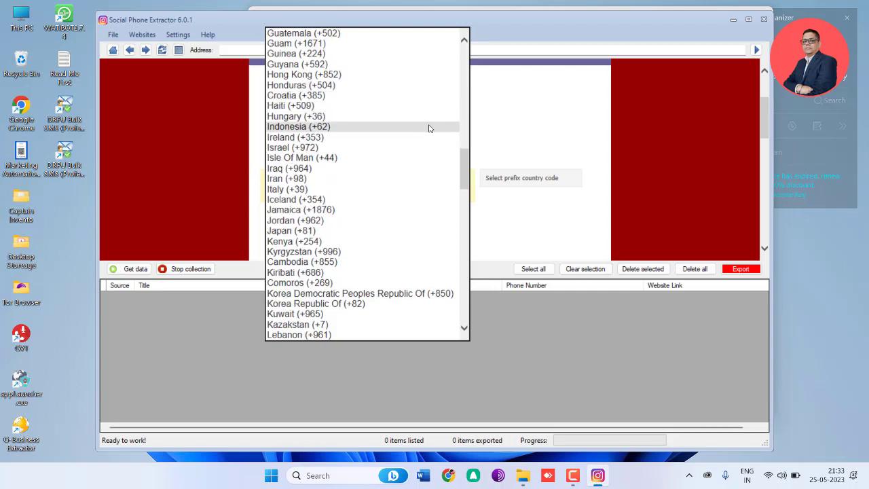
{"action": "scroll", "coordinate": [428, 128], "scroll_direction": "up", "scroll_amount": 20}
{"action": "left_click", "coordinate": [409, 33]}
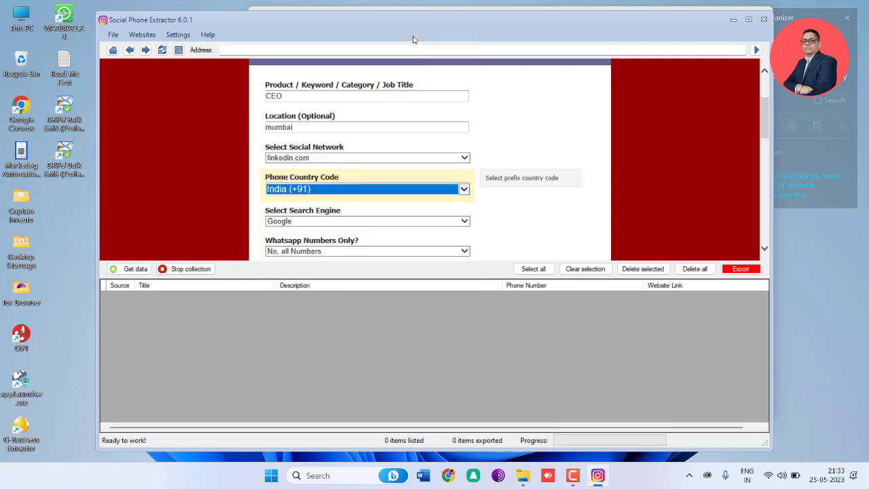
Step: Choose Google as the search engine and submit the search form
{"action": "scroll", "coordinate": [351, 244], "scroll_direction": "down", "scroll_amount": 3}
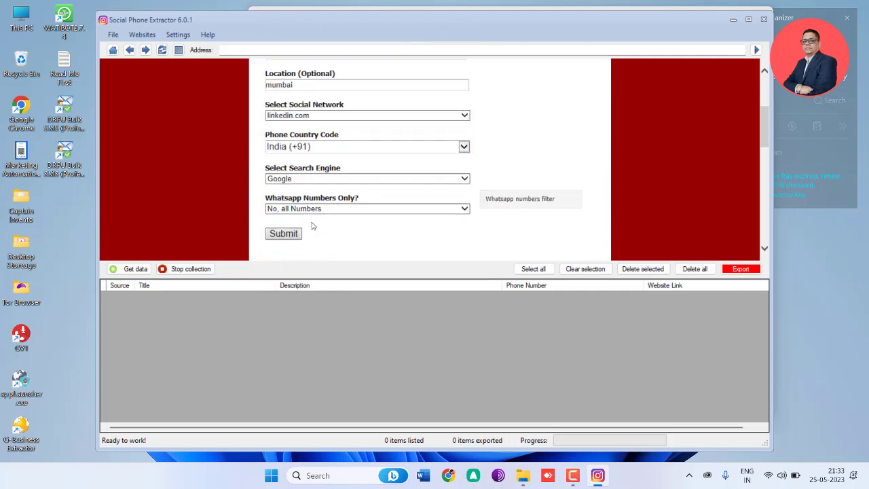
{"action": "left_click", "coordinate": [332, 162]}
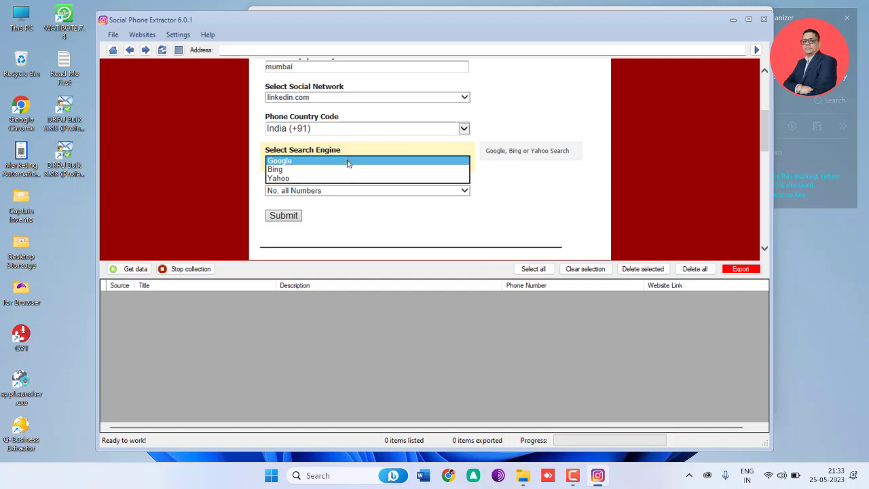
{"action": "left_click", "coordinate": [348, 162]}
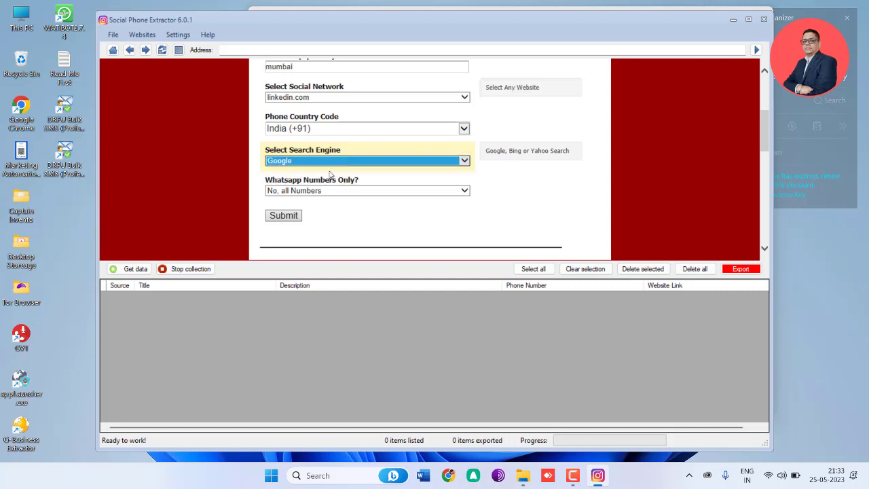
{"action": "left_click", "coordinate": [252, 179]}
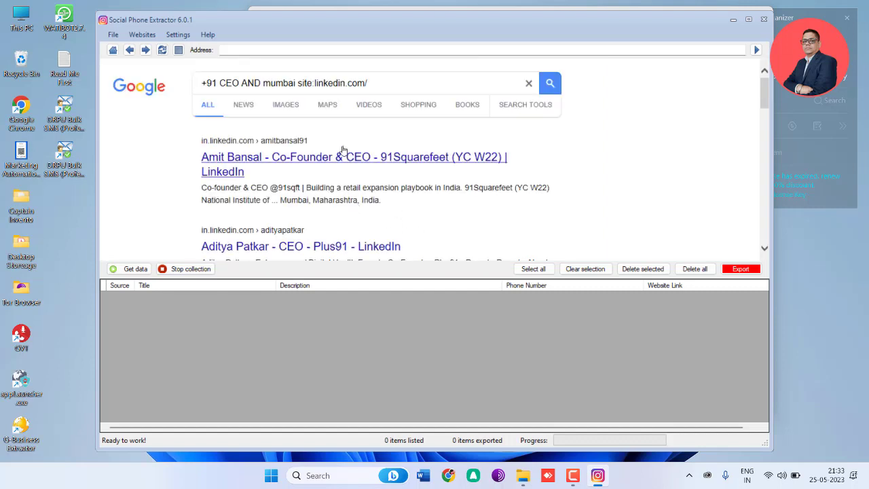
Step: Examine the LinkedIn results page of the Google search for CEO profiles whose descriptions contain a phone number
{"action": "scroll", "coordinate": [363, 185], "scroll_direction": "down", "scroll_amount": 2}
{"action": "scroll", "coordinate": [364, 186], "scroll_direction": "up", "scroll_amount": 1}
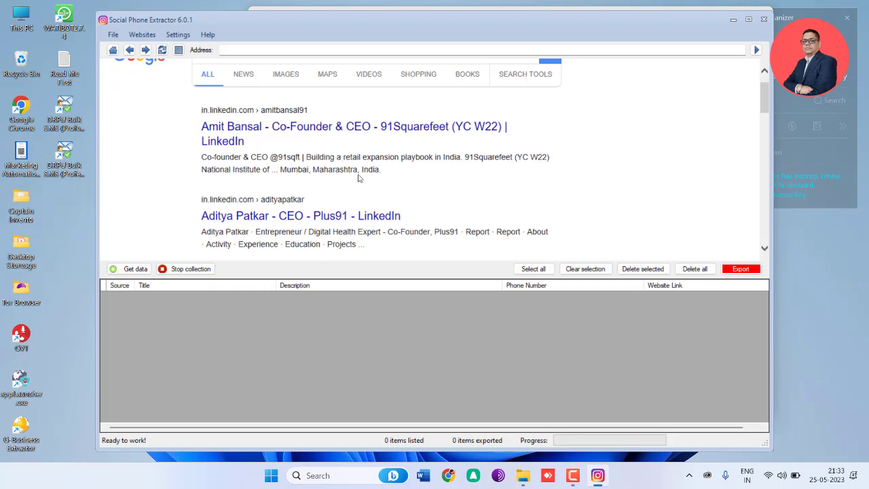
{"action": "left_click_drag", "start_coordinate": [201, 134], "coordinate": [385, 169]}
{"action": "left_click", "coordinate": [395, 181]}
{"action": "left_click_drag", "start_coordinate": [202, 169], "coordinate": [354, 178]}
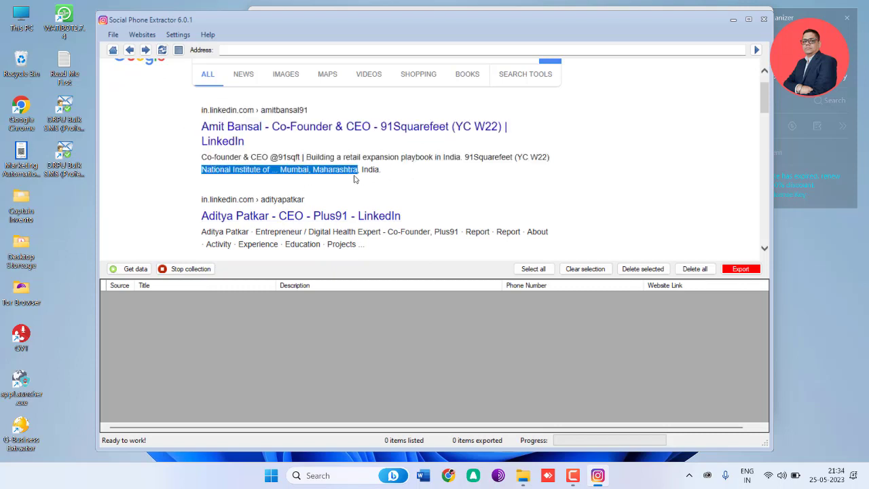
{"action": "scroll", "coordinate": [336, 183], "scroll_direction": "down", "scroll_amount": 2}
{"action": "scroll", "coordinate": [215, 183], "scroll_direction": "down", "scroll_amount": 6}
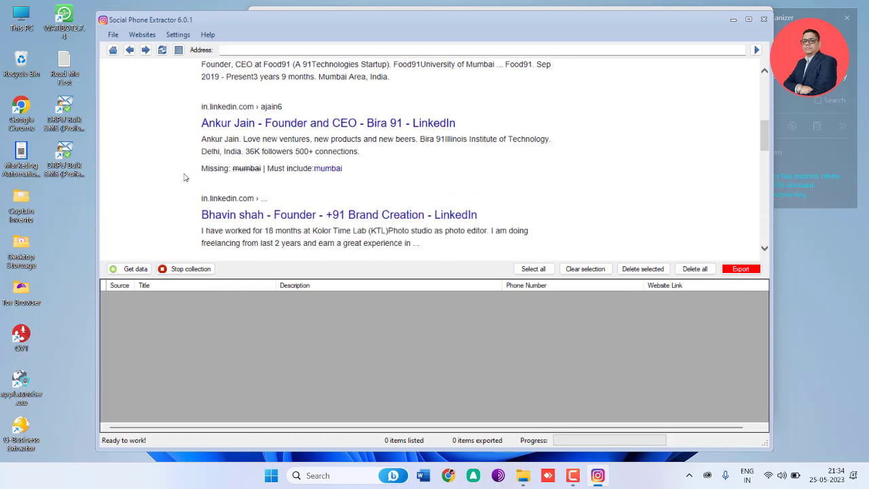
{"action": "scroll", "coordinate": [194, 183], "scroll_direction": "down", "scroll_amount": 5}
{"action": "scroll", "coordinate": [187, 183], "scroll_direction": "down", "scroll_amount": 4}
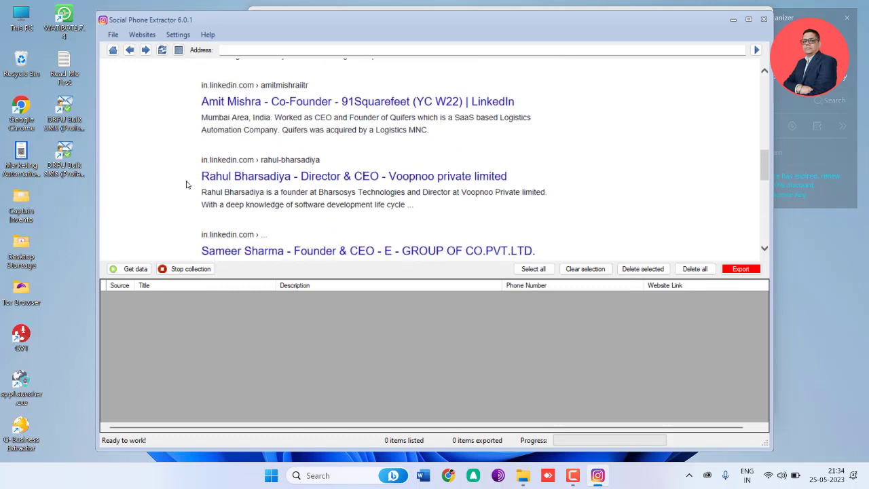
{"action": "left_click_drag", "start_coordinate": [202, 182], "coordinate": [263, 182]}
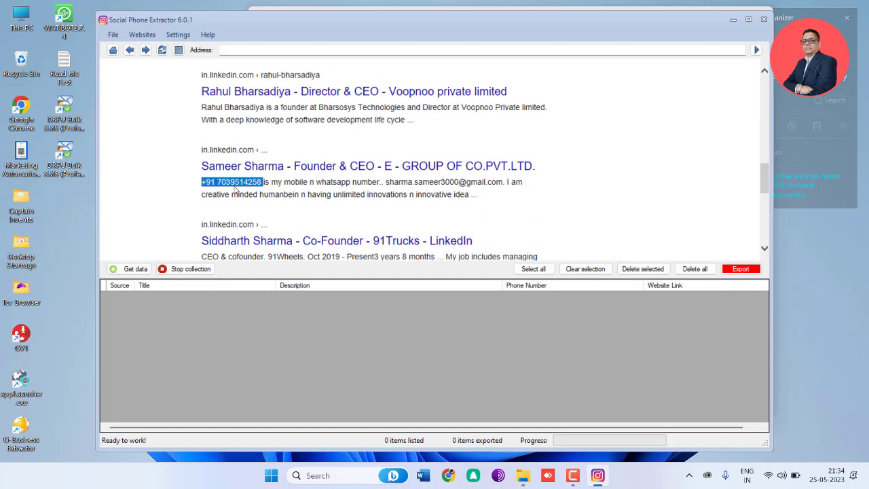
{"action": "scroll", "coordinate": [172, 224], "scroll_direction": "down", "scroll_amount": 2}
{"action": "scroll", "coordinate": [341, 193], "scroll_direction": "down", "scroll_amount": 5}
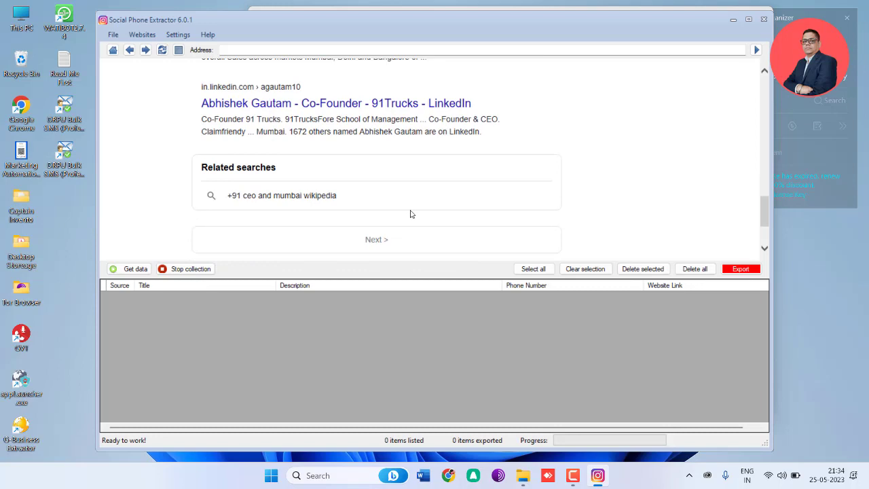
{"action": "scroll", "coordinate": [203, 205], "scroll_direction": "up", "scroll_amount": 10}
{"action": "scroll", "coordinate": [203, 175], "scroll_direction": "up", "scroll_amount": 5}
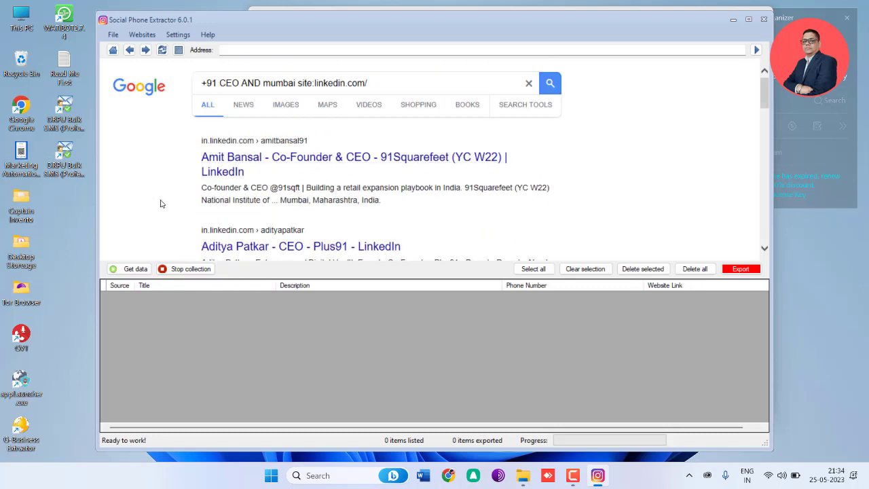
{"action": "scroll", "coordinate": [407, 200], "scroll_direction": "down", "scroll_amount": 5}
{"action": "scroll", "coordinate": [412, 199], "scroll_direction": "down", "scroll_amount": 5}
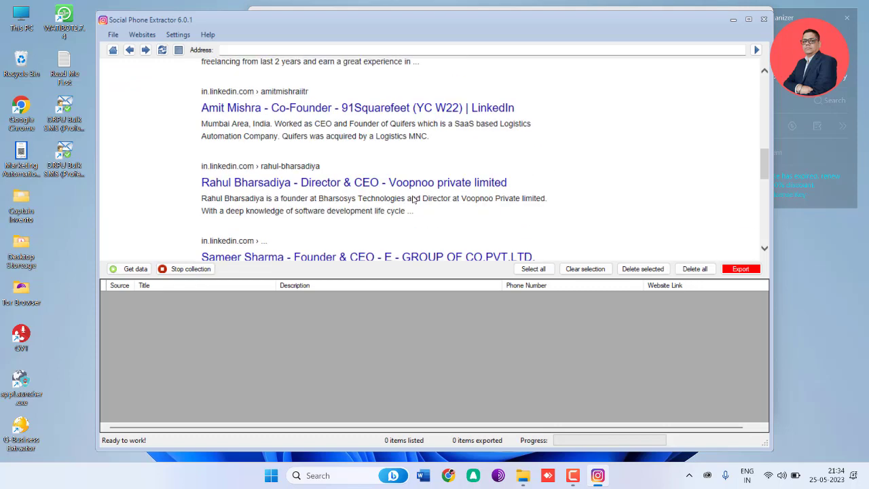
{"action": "scroll", "coordinate": [192, 214], "scroll_direction": "down", "scroll_amount": 1}
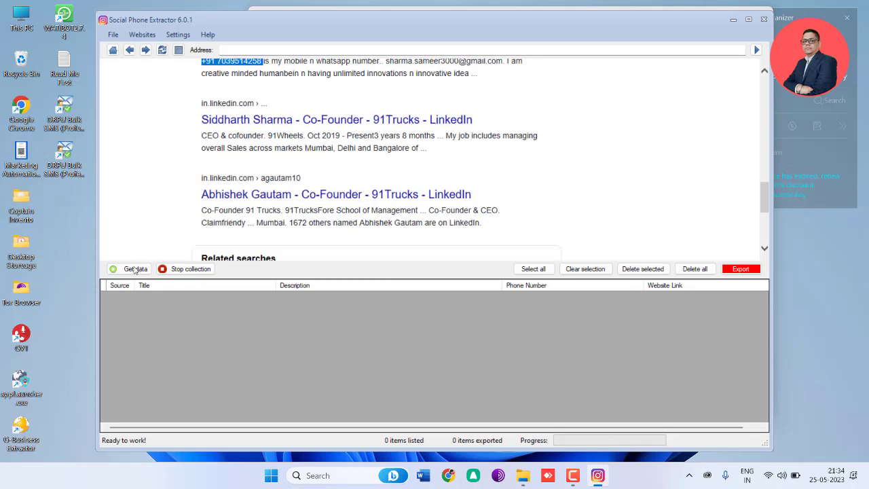
Step: Extract the contact data from the search results into the list and stop the running collection
{"action": "left_click", "coordinate": [134, 269]}
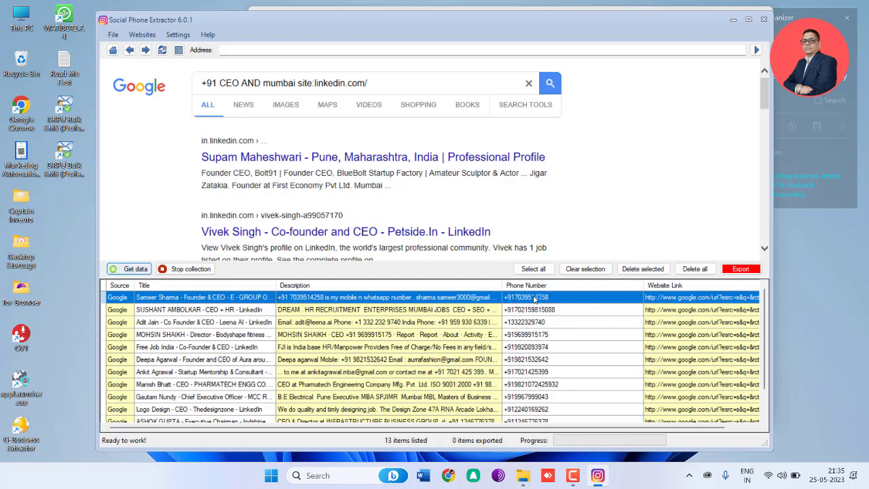
{"action": "left_click", "coordinate": [551, 312]}
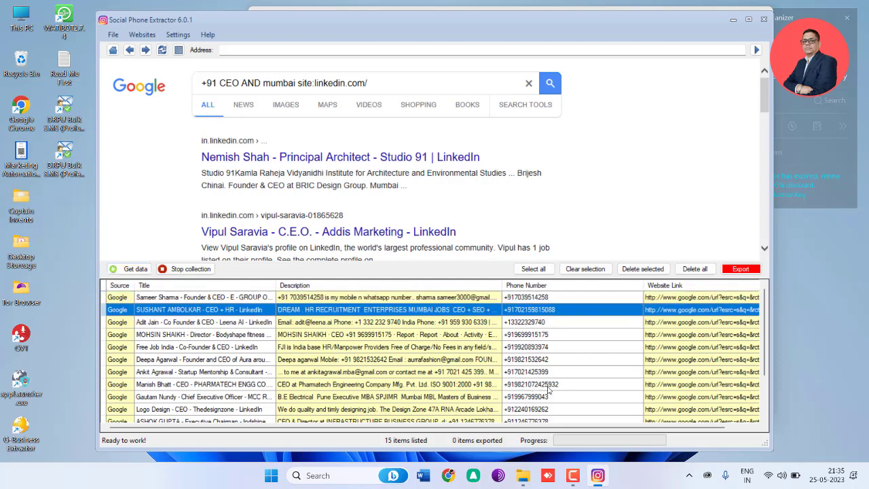
{"action": "left_click", "coordinate": [550, 387]}
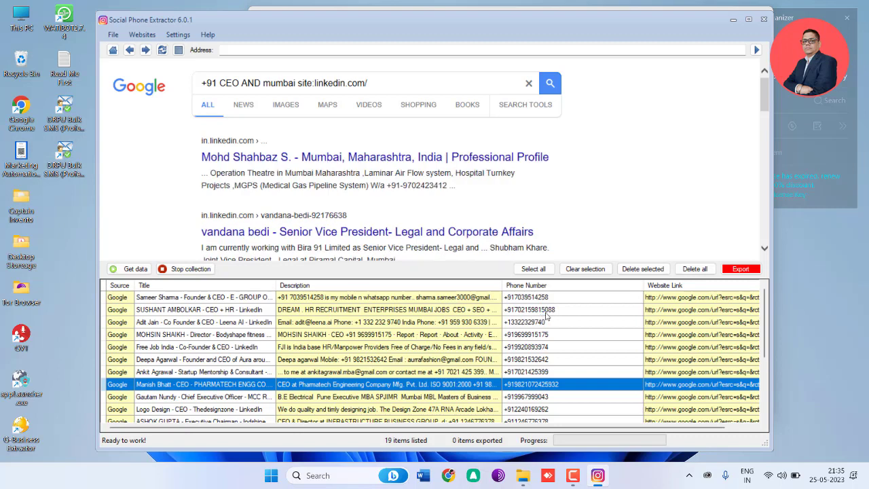
{"action": "left_click", "coordinate": [546, 311]}
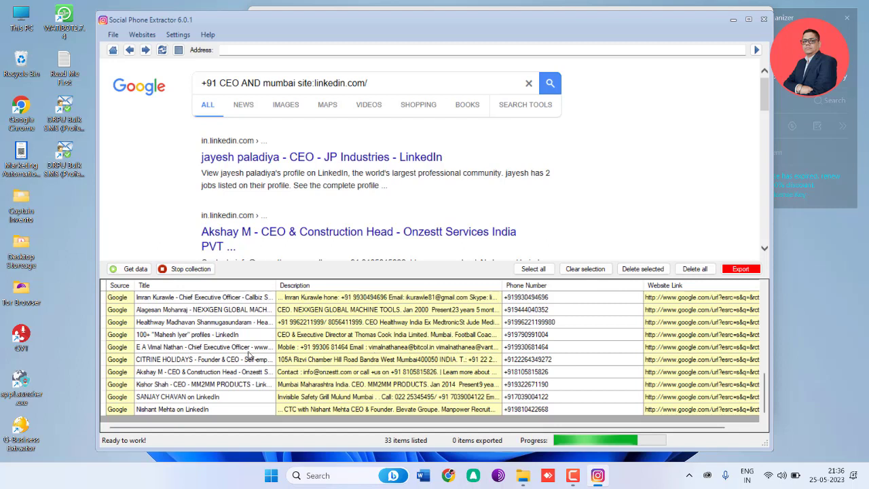
{"action": "left_click", "coordinate": [198, 270]}
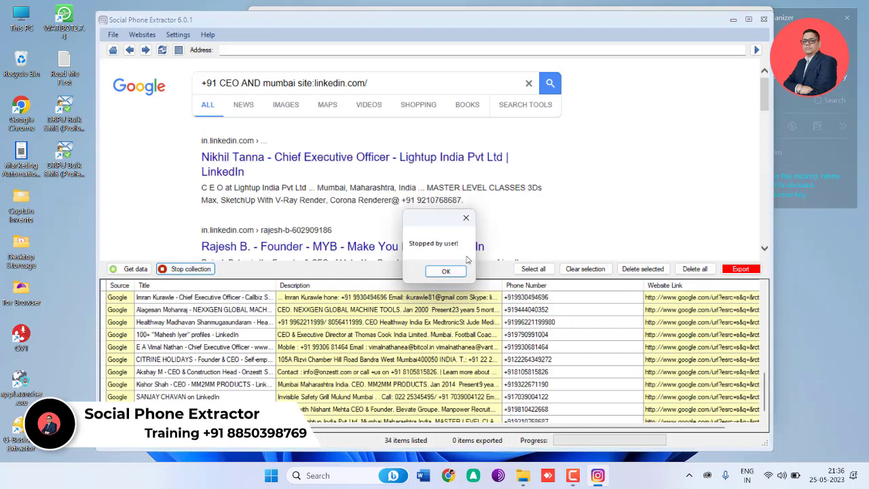
{"action": "left_click", "coordinate": [446, 272]}
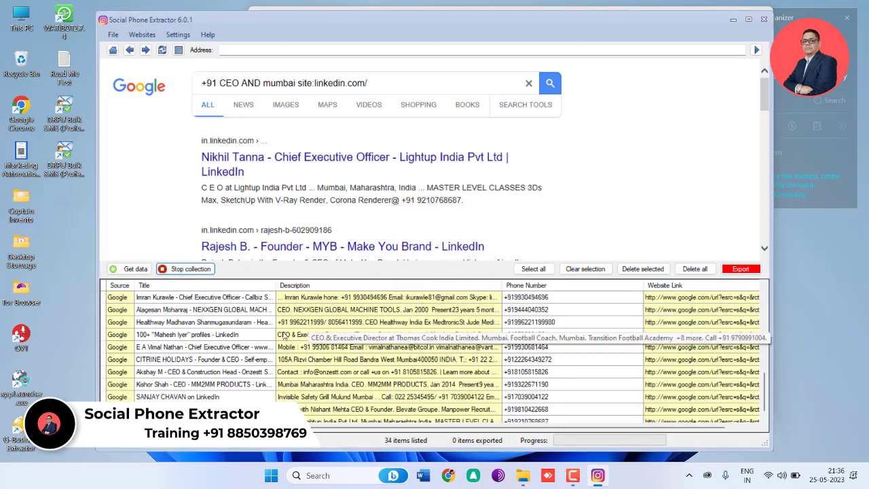
Step: Select all collected items and export them to the Desktop as an Excel file named test
{"action": "left_click", "coordinate": [247, 324]}
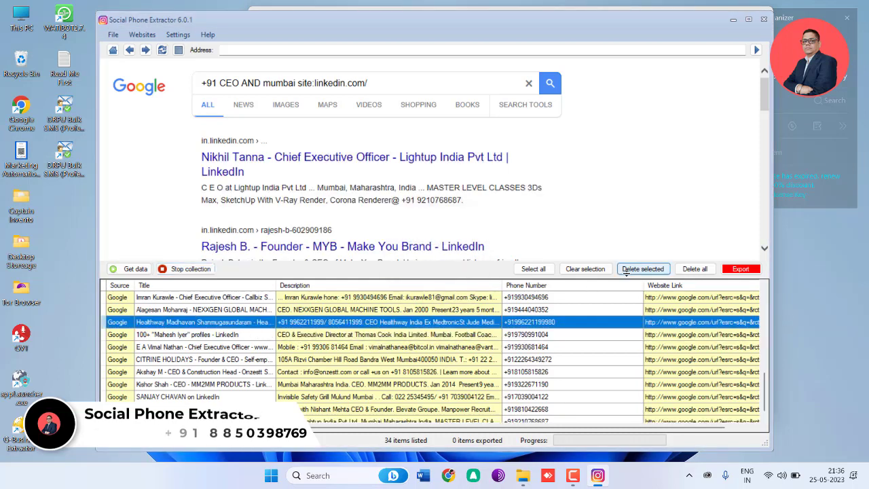
{"action": "left_click", "coordinate": [533, 269]}
{"action": "left_click", "coordinate": [732, 270]}
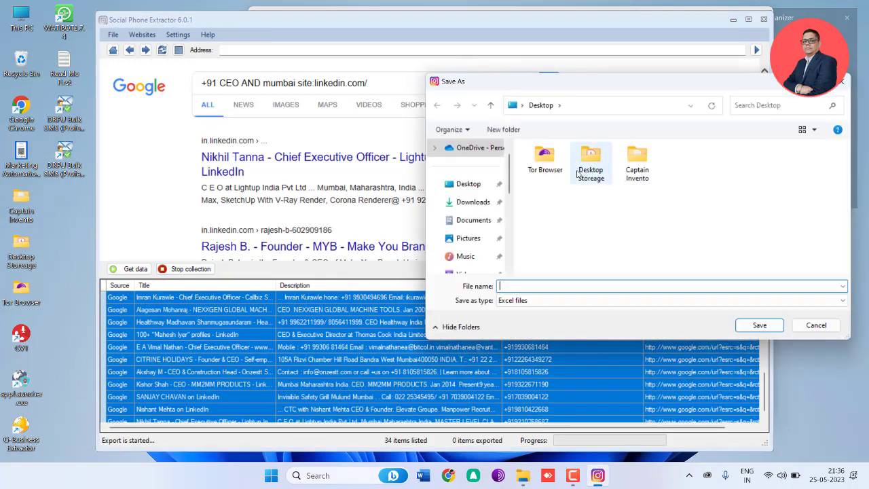
{"action": "type", "text": "test"}
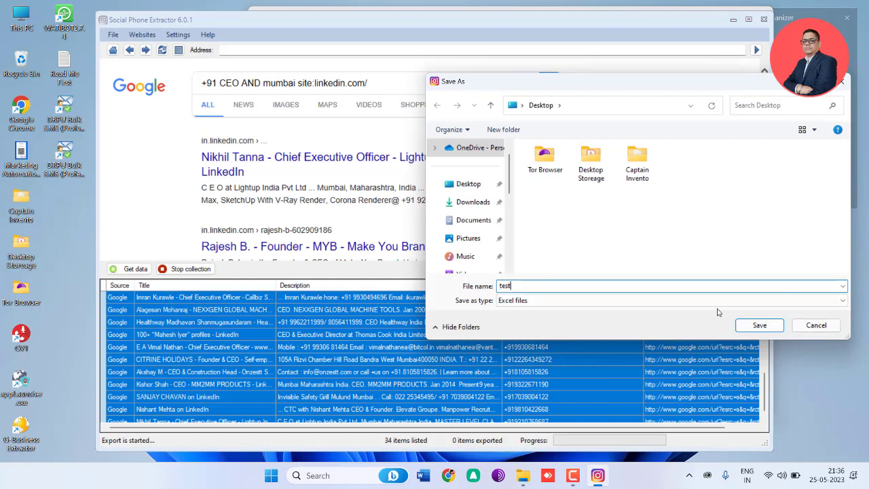
{"action": "left_click", "coordinate": [755, 324]}
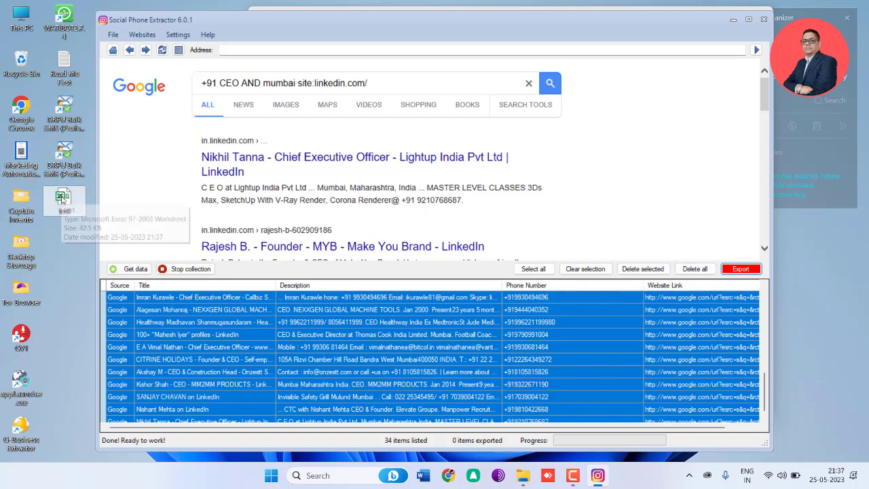
Step: Open the exported test file from the desktop in Excel
{"action": "left_click", "coordinate": [62, 197]}
{"action": "left_click", "coordinate": [60, 263]}
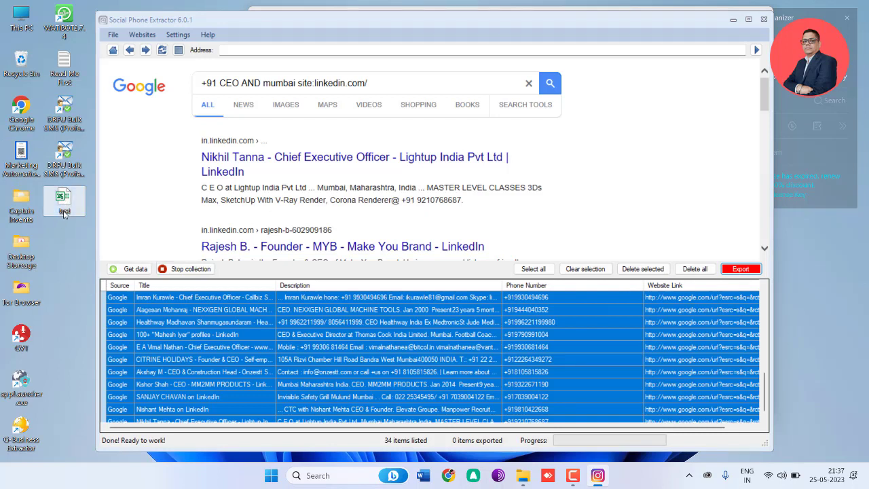
{"action": "double_click", "coordinate": [78, 212]}
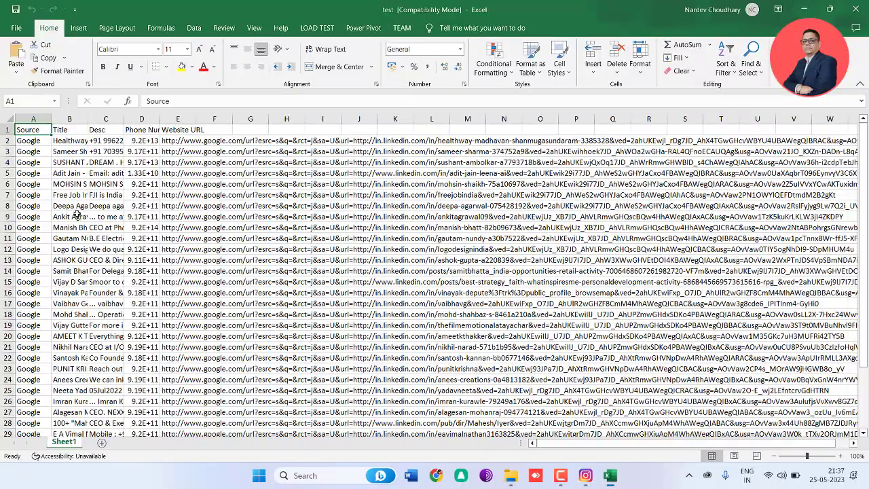
Step: Widen the Desc and Phone Number columns of the exported test sheet
{"action": "left_click", "coordinate": [599, 249]}
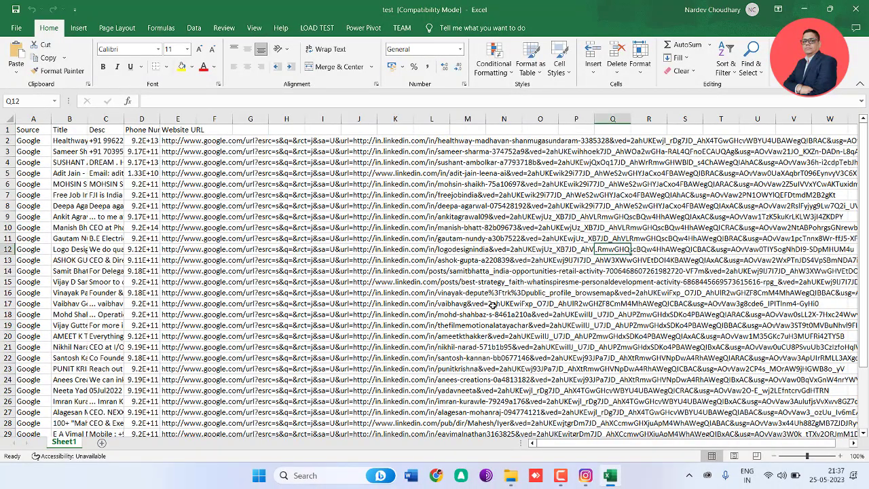
{"action": "left_click", "coordinate": [493, 306]}
{"action": "scroll", "coordinate": [384, 290], "scroll_direction": "down", "scroll_amount": 4}
{"action": "scroll", "coordinate": [243, 336], "scroll_direction": "up", "scroll_amount": 4}
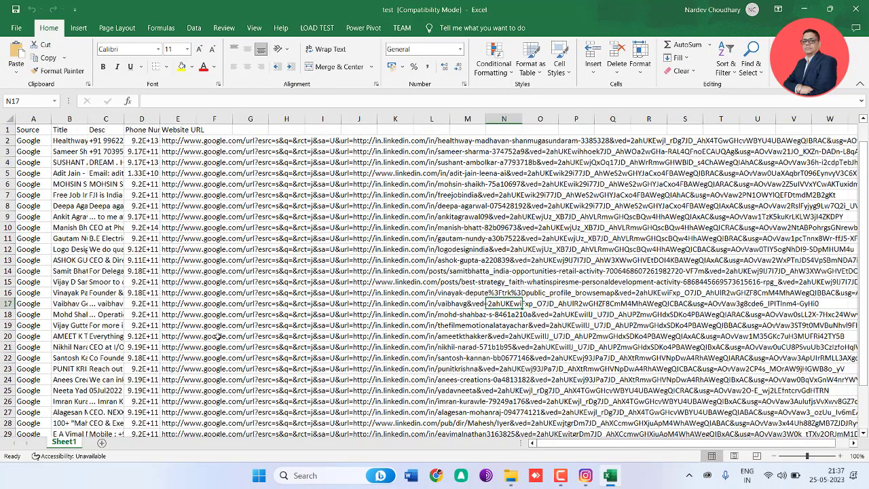
{"action": "left_click_drag", "start_coordinate": [161, 121], "coordinate": [201, 122]}
{"action": "left_click_drag", "start_coordinate": [122, 120], "coordinate": [171, 120]}
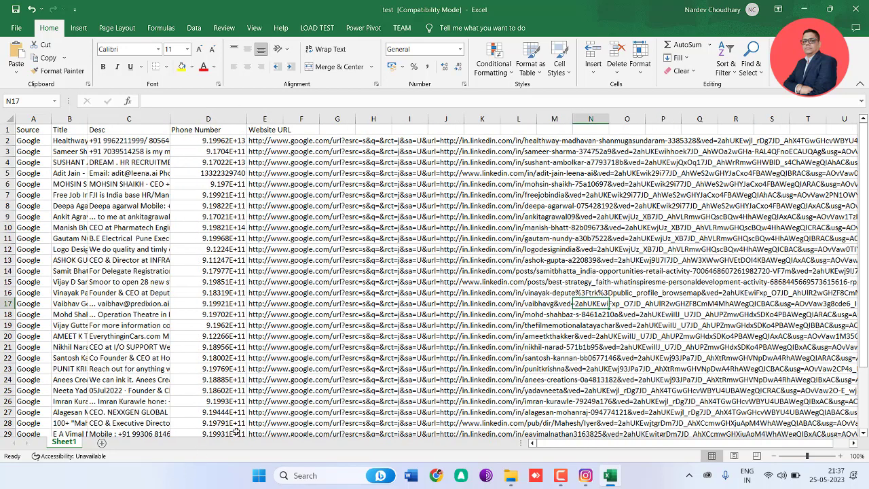
Step: Copy all items collected in Social Phone Extractor into a new blank Excel workbook, starting at cell A1
{"action": "key", "text": "ctrl+n"}
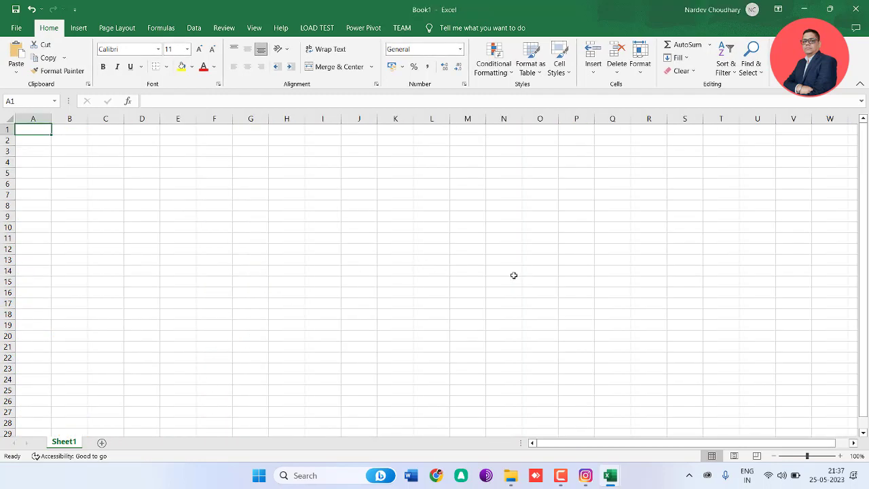
{"action": "key", "text": "alt+Tab"}
{"action": "key", "text": "alt+Tab"}
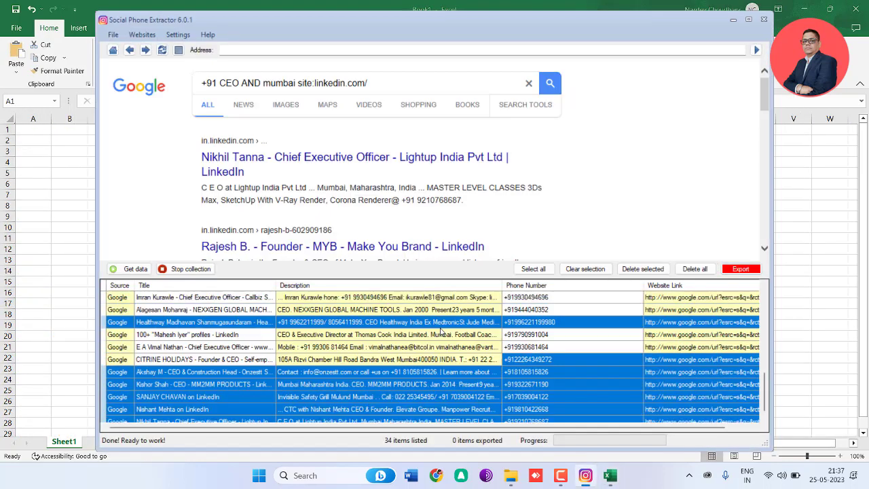
{"action": "key", "text": "ctrl+a"}
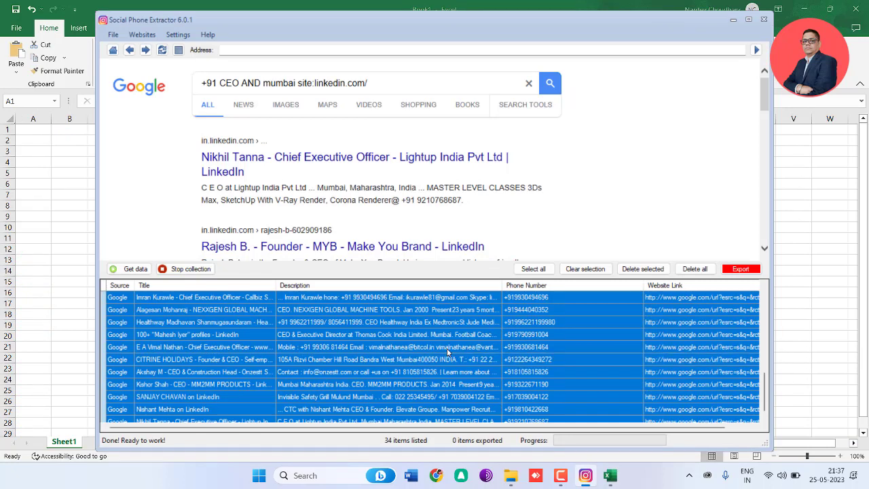
{"action": "key", "text": "alt+Tab"}
{"action": "key", "text": "ctrl+v"}
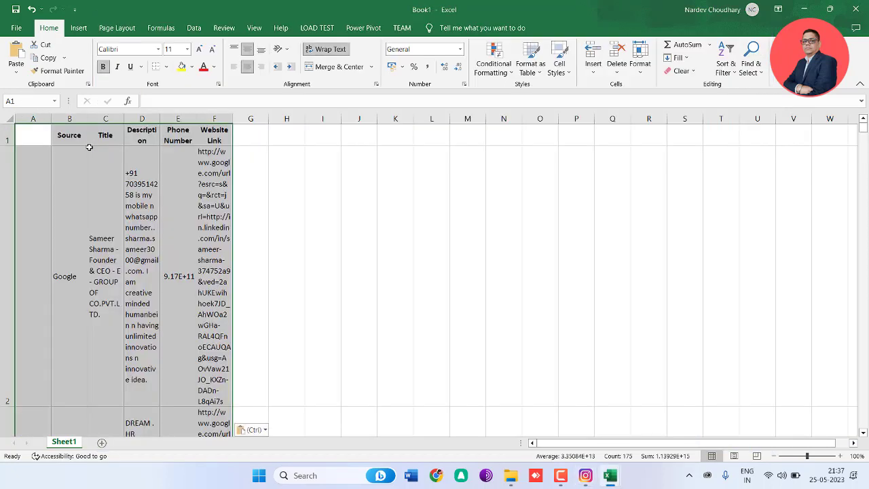
{"action": "left_click", "coordinate": [331, 233]}
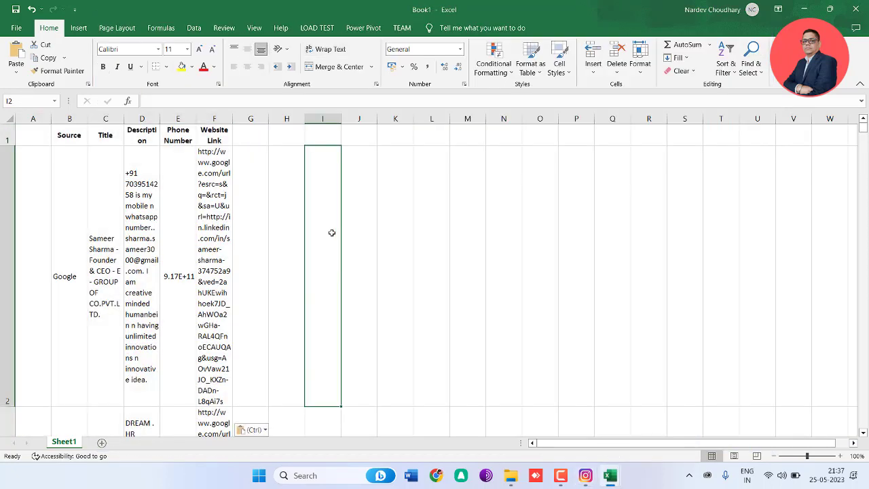
Step: Turn off text wrapping for the whole sheet of pasted contacts
{"action": "left_click", "coordinate": [21, 129]}
{"action": "left_click", "coordinate": [292, 176]}
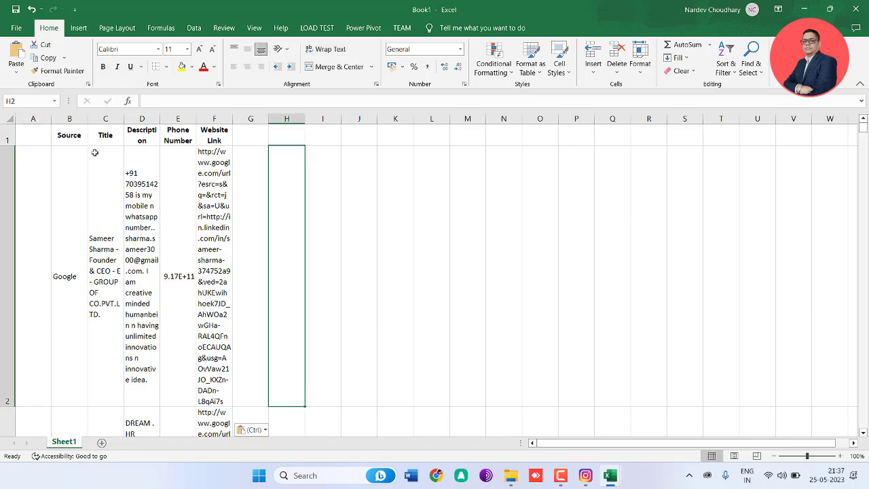
{"action": "left_click", "coordinate": [11, 119]}
{"action": "left_click", "coordinate": [335, 53]}
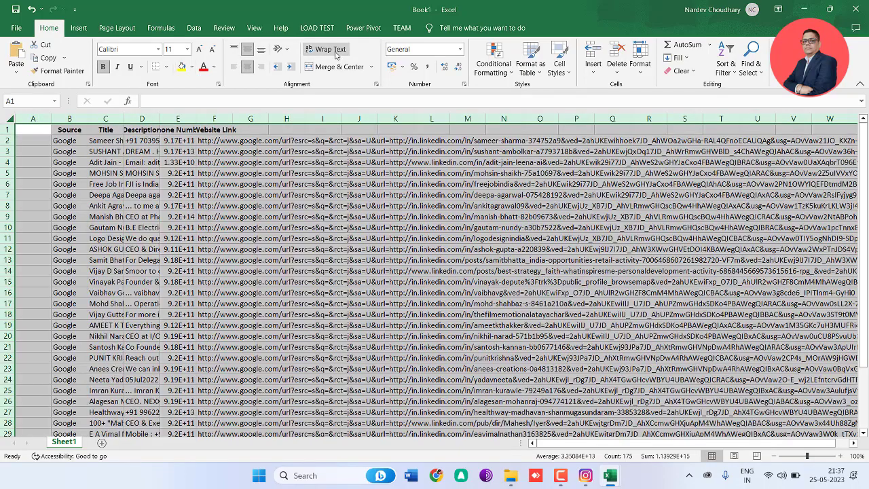
Step: Widen the Title, Description and Phone Number columns and clear the contents of the Website Link column
{"action": "left_click", "coordinate": [185, 153]}
{"action": "left_click_drag", "start_coordinate": [195, 123], "coordinate": [231, 123]}
{"action": "left_click_drag", "start_coordinate": [161, 117], "coordinate": [217, 140]}
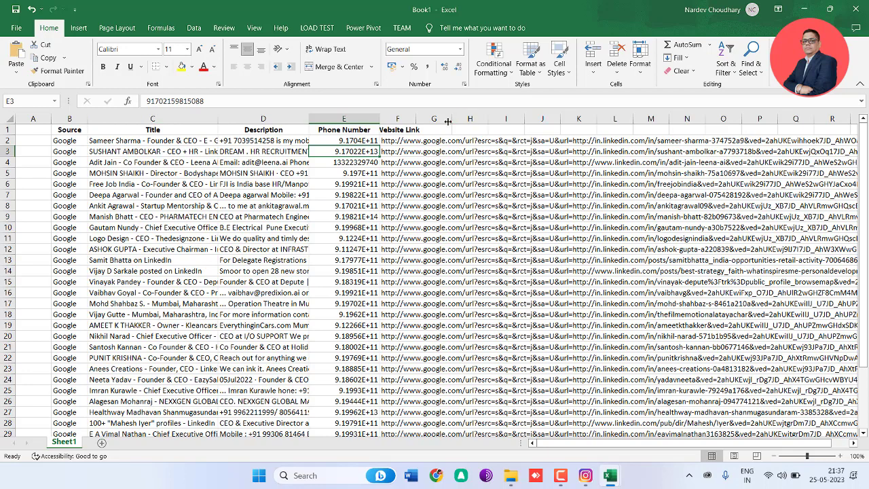
{"action": "left_click", "coordinate": [404, 119]}
{"action": "key", "text": "Delete"}
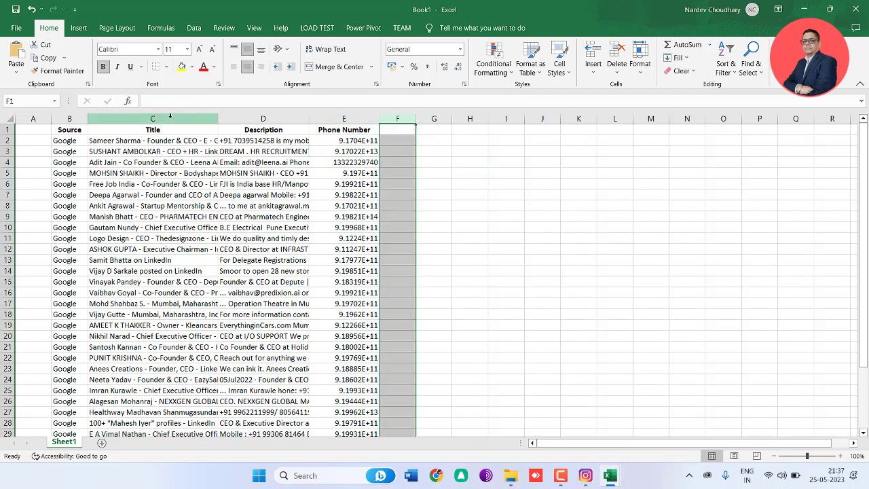
Step: Turn on text wrapping for all cells of the sheet
{"action": "left_click", "coordinate": [6, 118]}
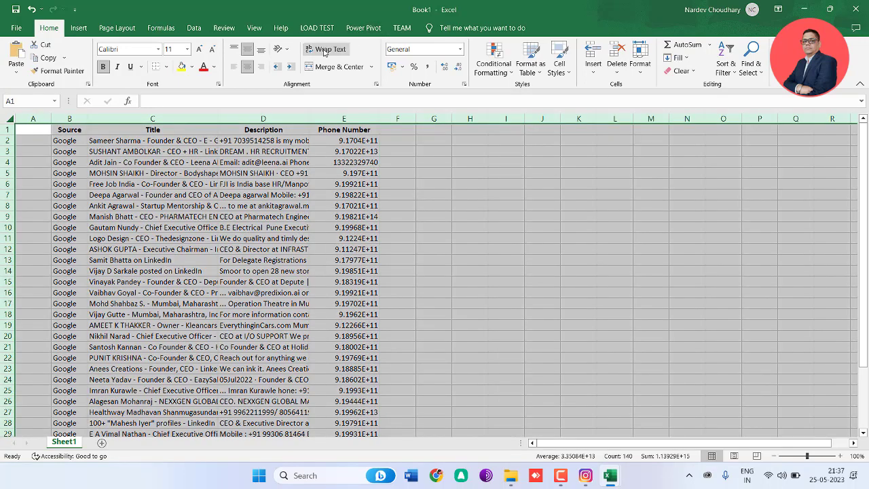
{"action": "left_click", "coordinate": [329, 49]}
{"action": "left_click", "coordinate": [324, 235]}
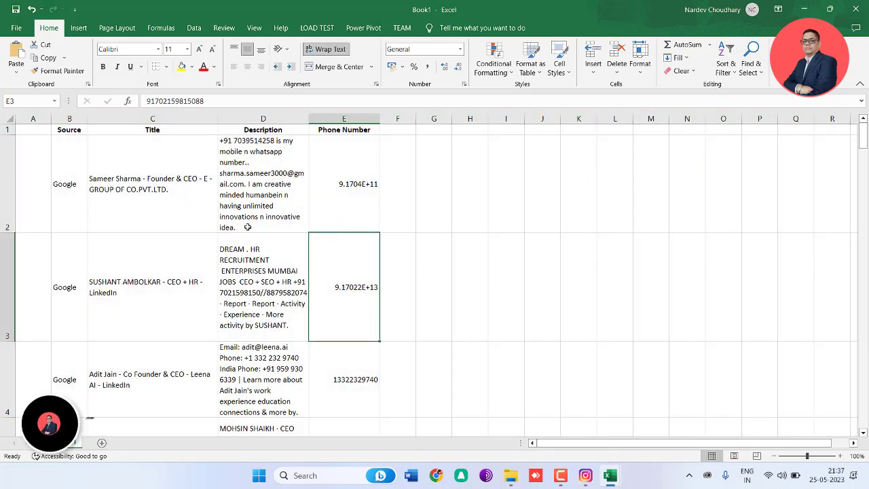
Step: Examine how the Phone Number column displays its values compared with the numbers in the descriptions
{"action": "left_click", "coordinate": [295, 285]}
{"action": "left_click", "coordinate": [346, 284]}
{"action": "left_click", "coordinate": [346, 205]}
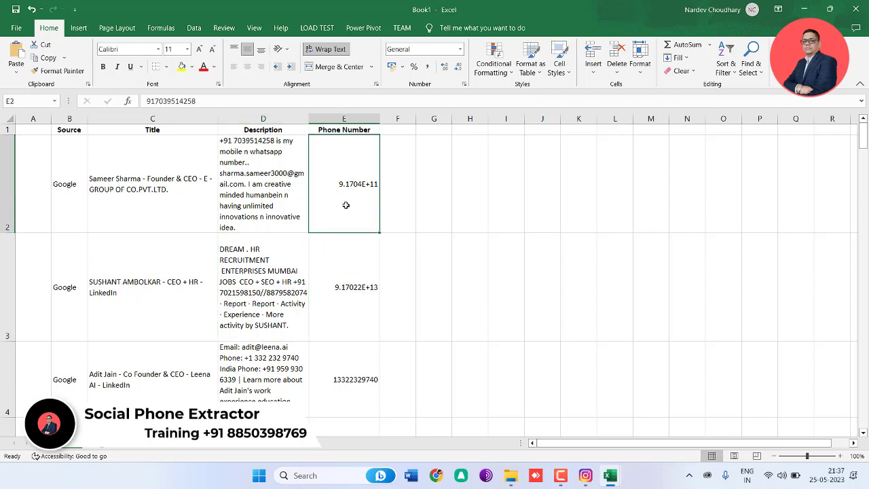
{"action": "left_click", "coordinate": [343, 330]}
{"action": "scroll", "coordinate": [357, 334], "scroll_direction": "down", "scroll_amount": 4}
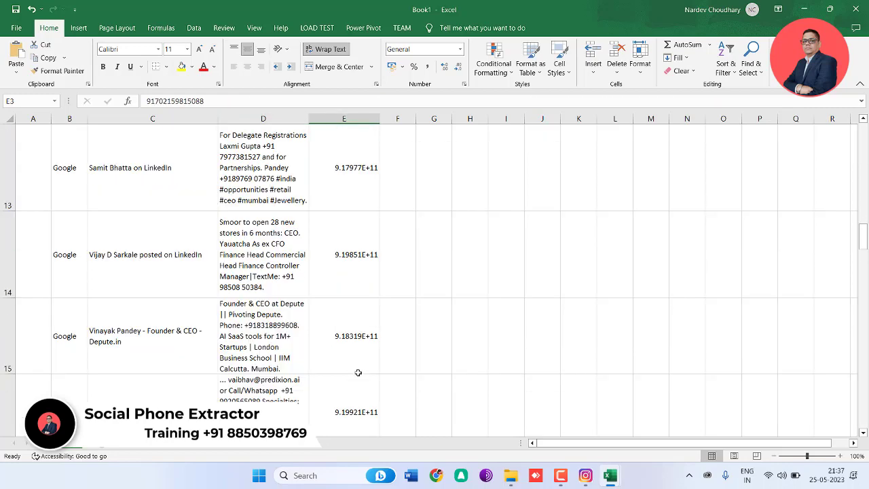
{"action": "left_click", "coordinate": [357, 334]}
{"action": "scroll", "coordinate": [357, 334], "scroll_direction": "up", "scroll_amount": 4}
{"action": "left_click", "coordinate": [349, 206]}
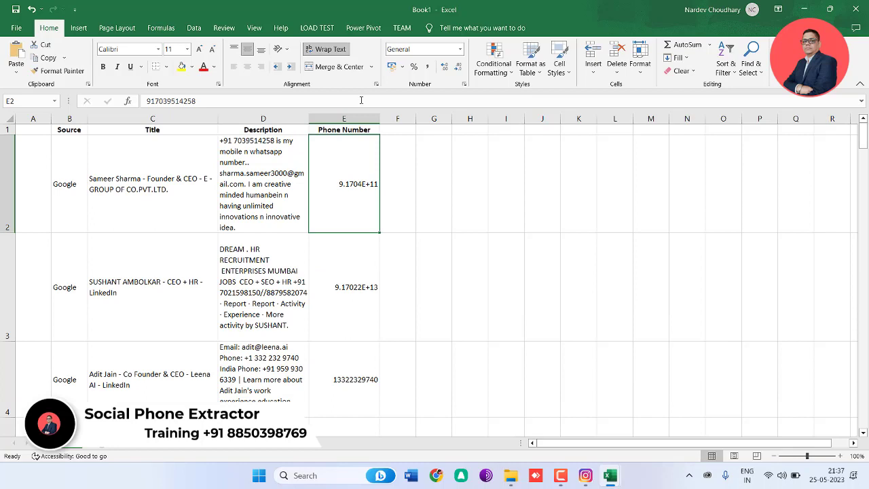
Step: Format the Phone Number column as Number with 0 decimal places and the red, unsigned style for negative numbers
{"action": "left_click", "coordinate": [355, 119]}
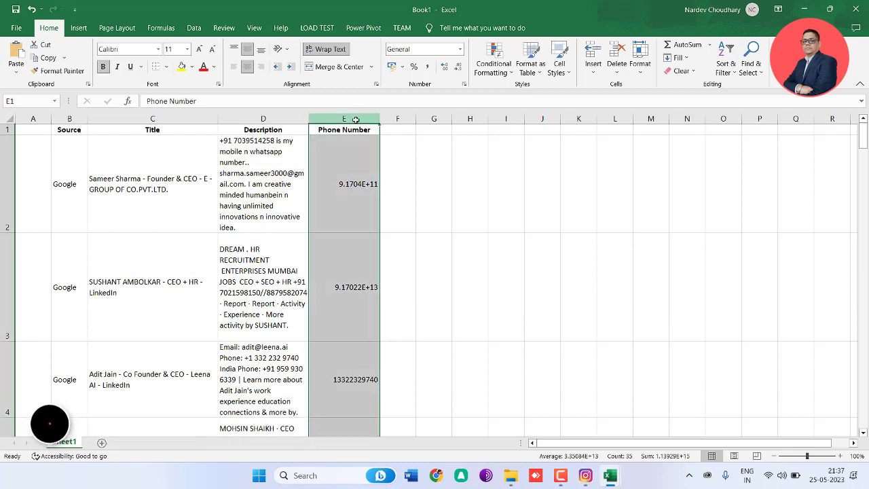
{"action": "right_click", "coordinate": [356, 121]}
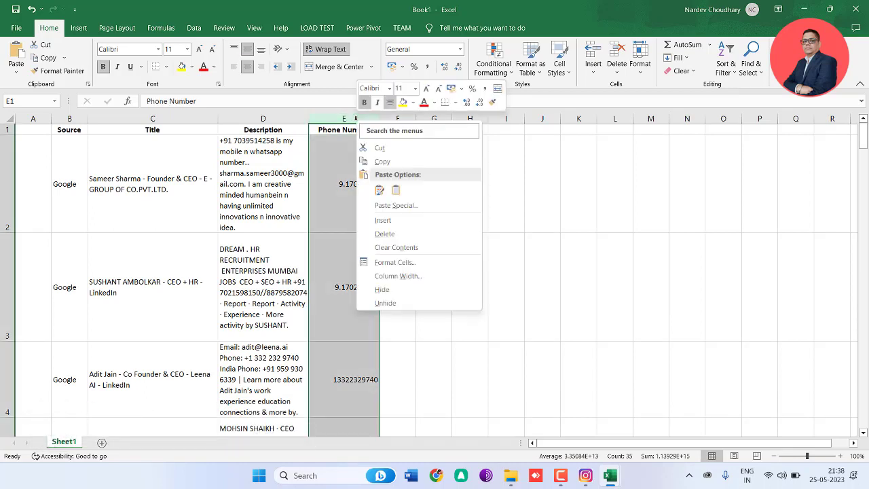
{"action": "left_click", "coordinate": [395, 262]}
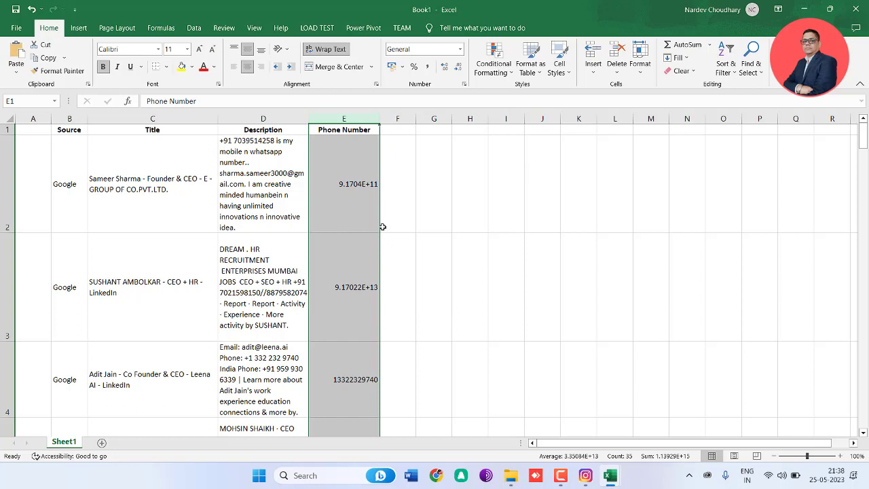
{"action": "left_click", "coordinate": [275, 176]}
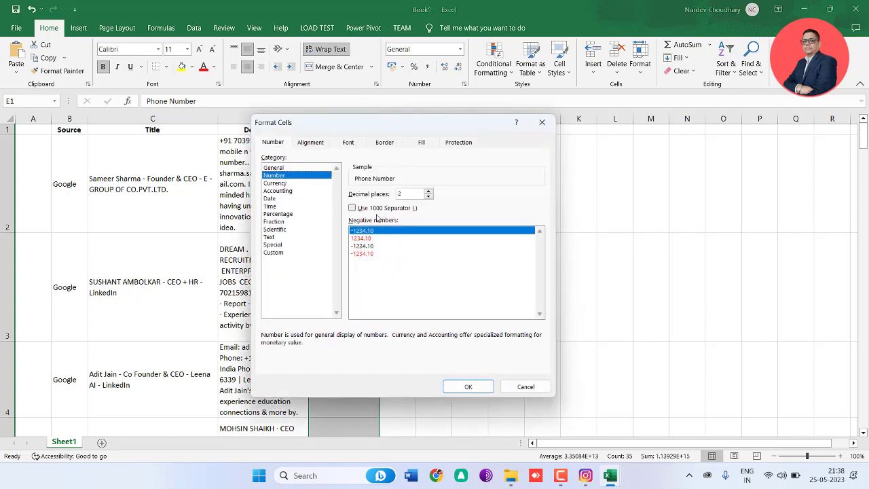
{"action": "left_click", "coordinate": [371, 238]}
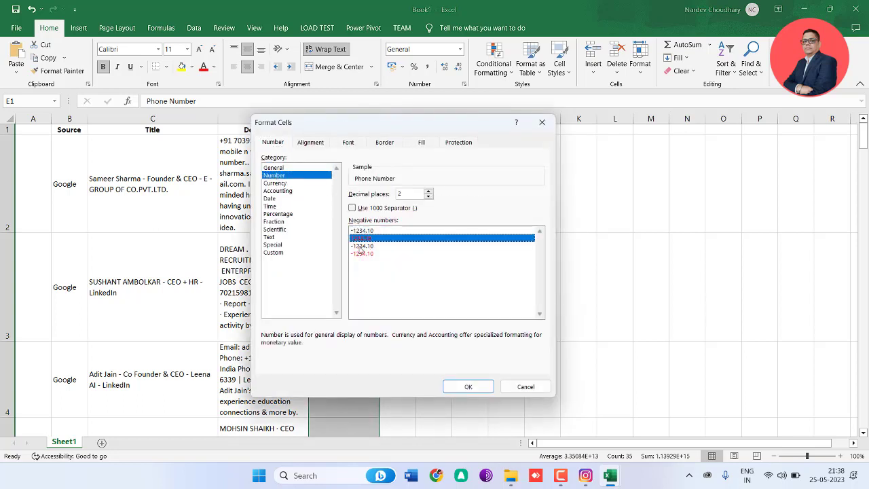
{"action": "left_click", "coordinate": [428, 196]}
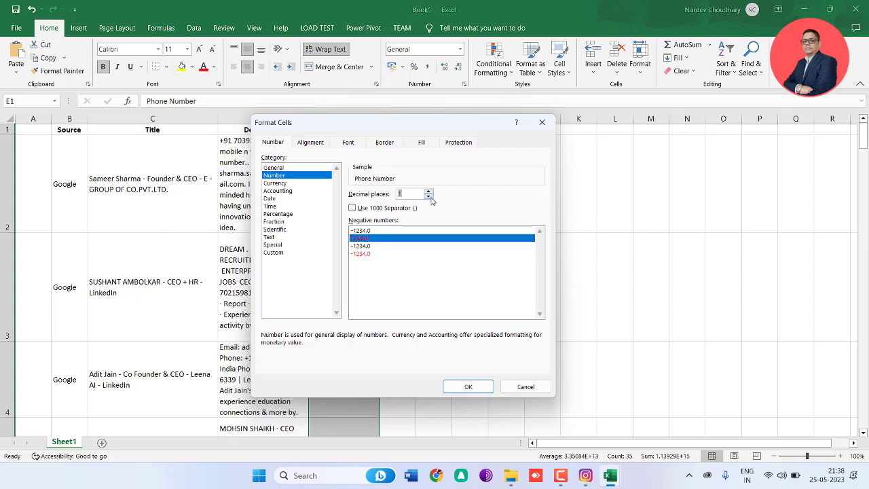
{"action": "left_click", "coordinate": [363, 246]}
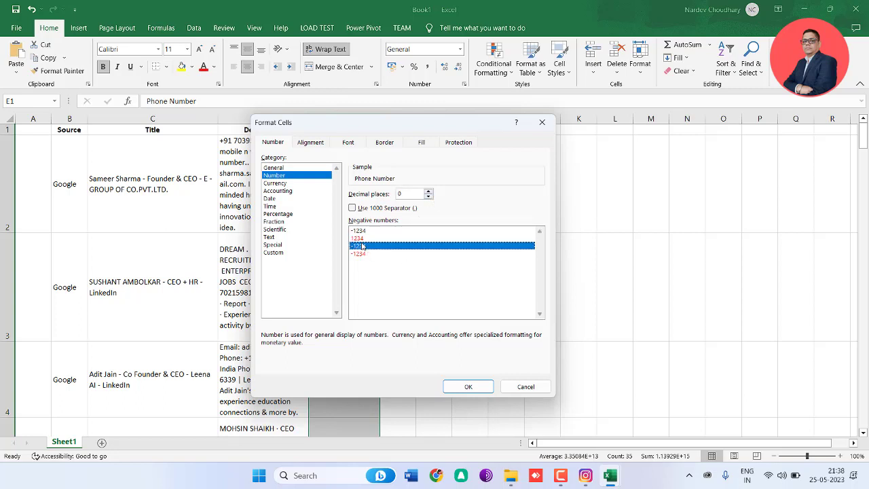
{"action": "key", "text": "Up"}
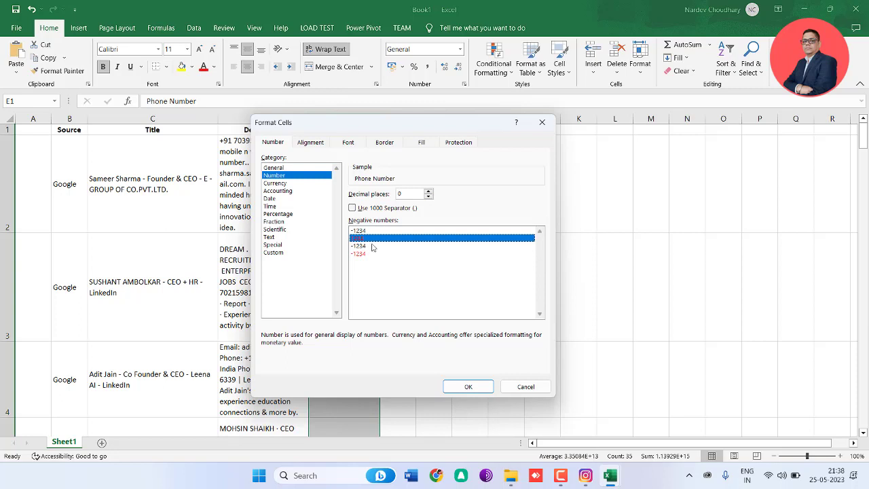
{"action": "left_click", "coordinate": [468, 387]}
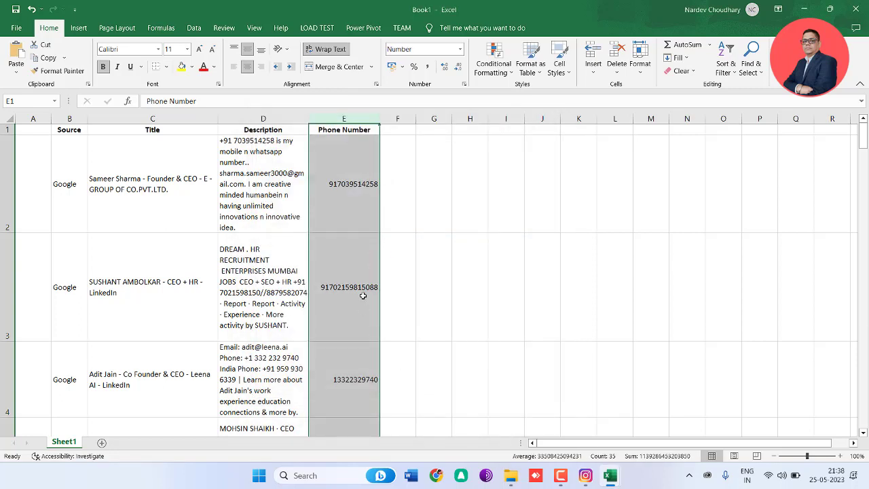
Step: Check the reformatted phone numbers down the Phone Number column
{"action": "left_click", "coordinate": [359, 276]}
{"action": "left_click", "coordinate": [367, 216]}
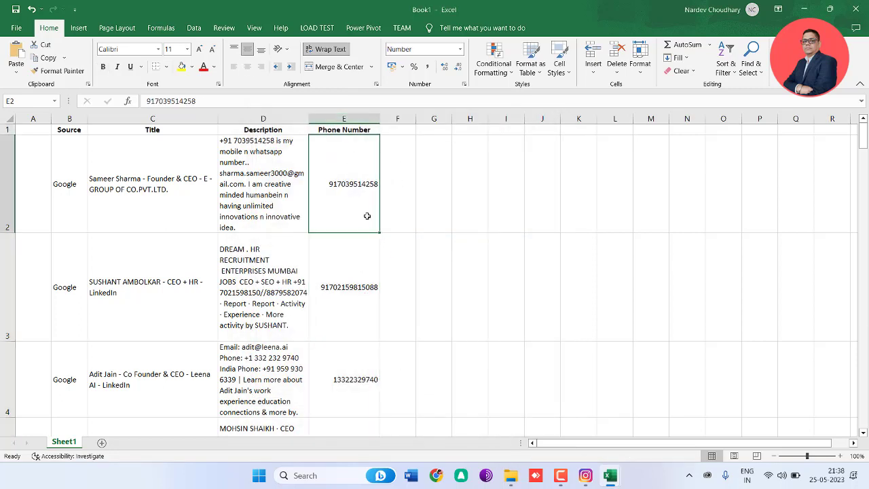
{"action": "left_click", "coordinate": [346, 280]}
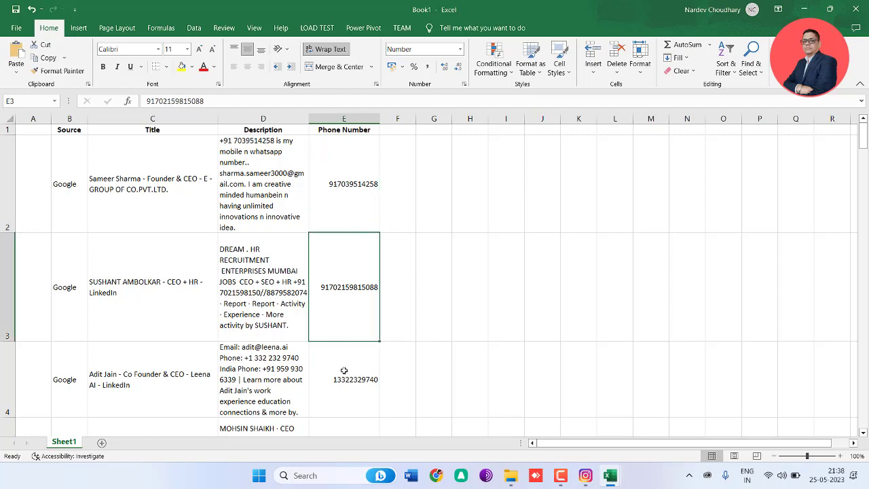
{"action": "scroll", "coordinate": [344, 370], "scroll_direction": "down", "scroll_amount": 1}
{"action": "scroll", "coordinate": [344, 342], "scroll_direction": "down", "scroll_amount": 2}
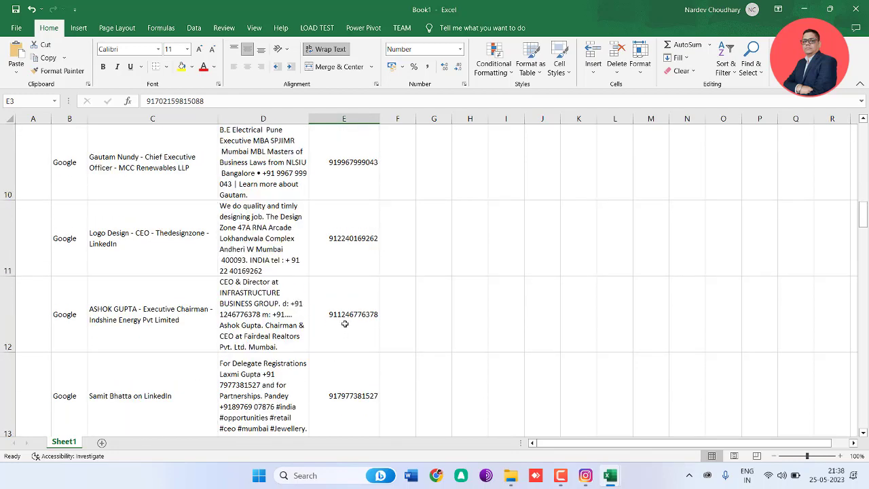
{"action": "left_click", "coordinate": [345, 322]}
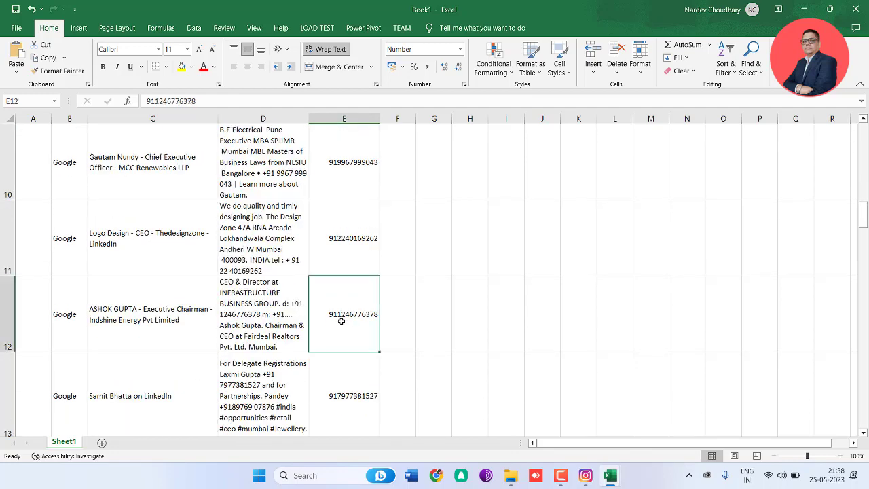
{"action": "scroll", "coordinate": [323, 324], "scroll_direction": "up", "scroll_amount": 3}
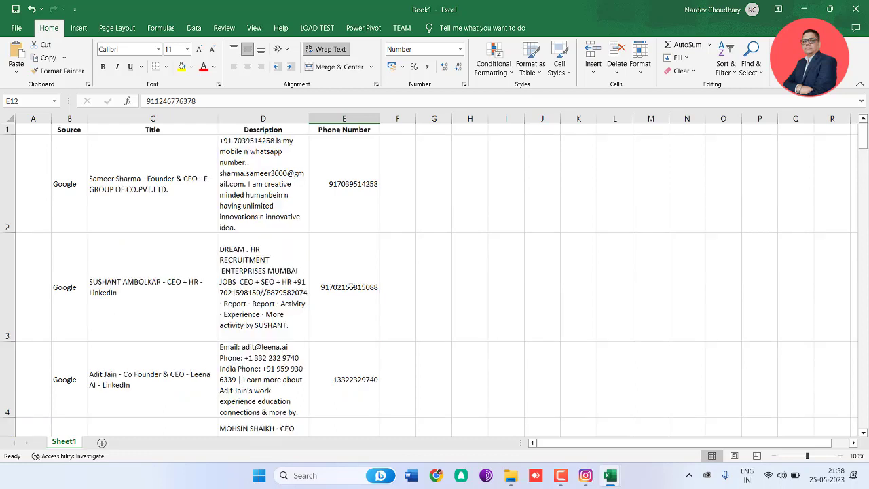
Step: Compare the phone number in cell E3 with the two numbers in the row 3 description
{"action": "left_click", "coordinate": [352, 287]}
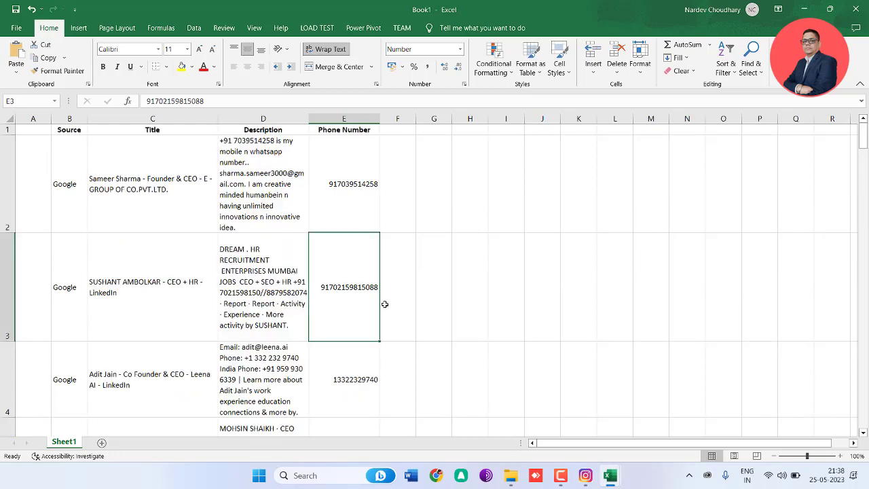
{"action": "left_click", "coordinate": [256, 288]}
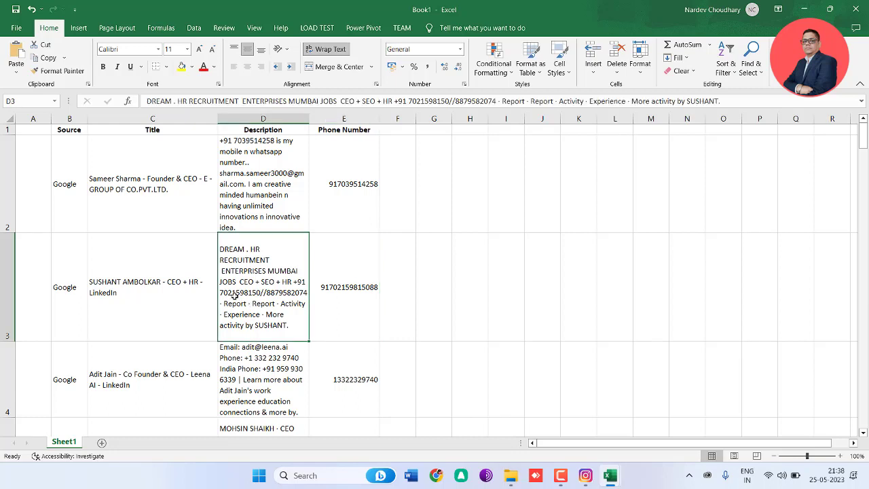
{"action": "double_click", "coordinate": [234, 295]}
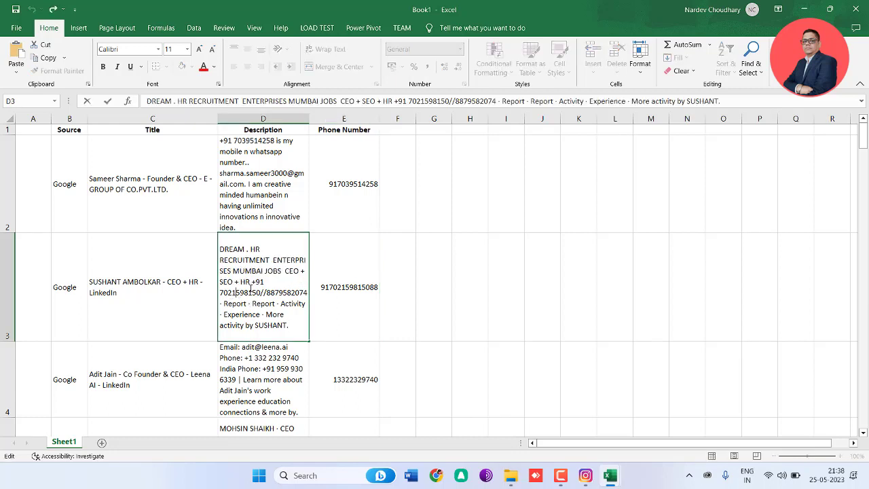
{"action": "left_click_drag", "start_coordinate": [253, 283], "coordinate": [309, 293]}
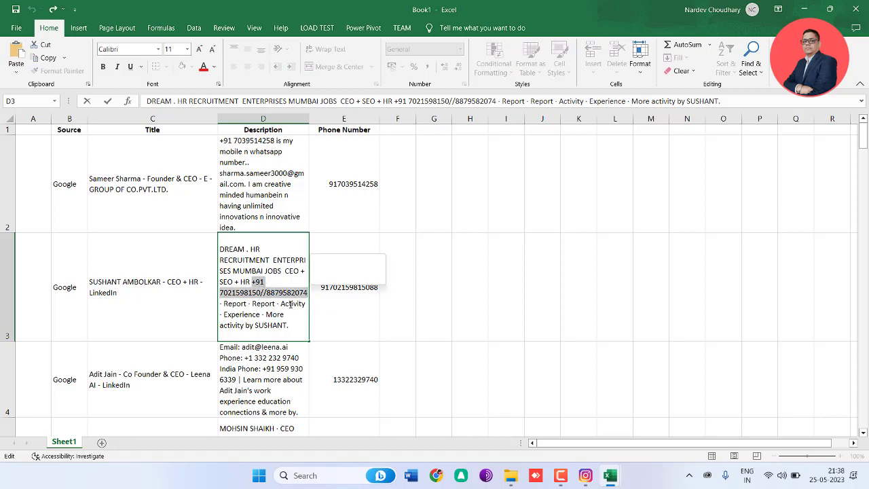
{"action": "left_click", "coordinate": [289, 357]}
{"action": "scroll", "coordinate": [335, 360], "scroll_direction": "down", "scroll_amount": 2}
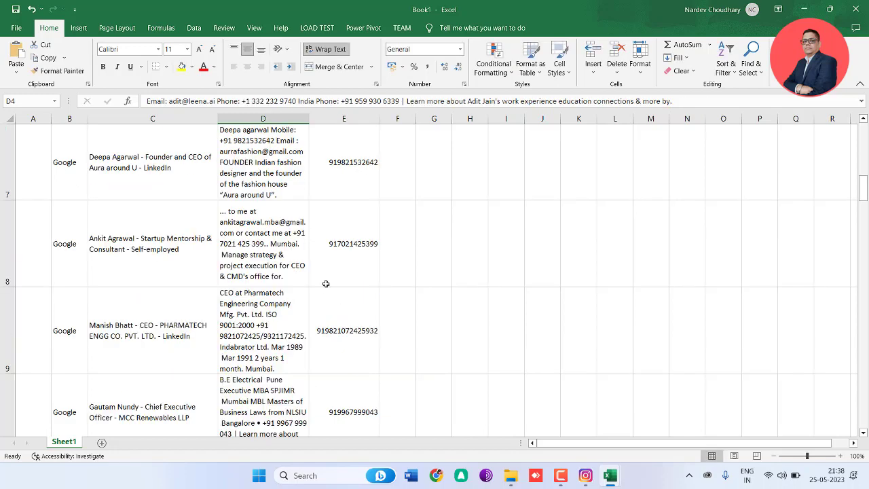
{"action": "scroll", "coordinate": [335, 205], "scroll_direction": "up", "scroll_amount": 2}
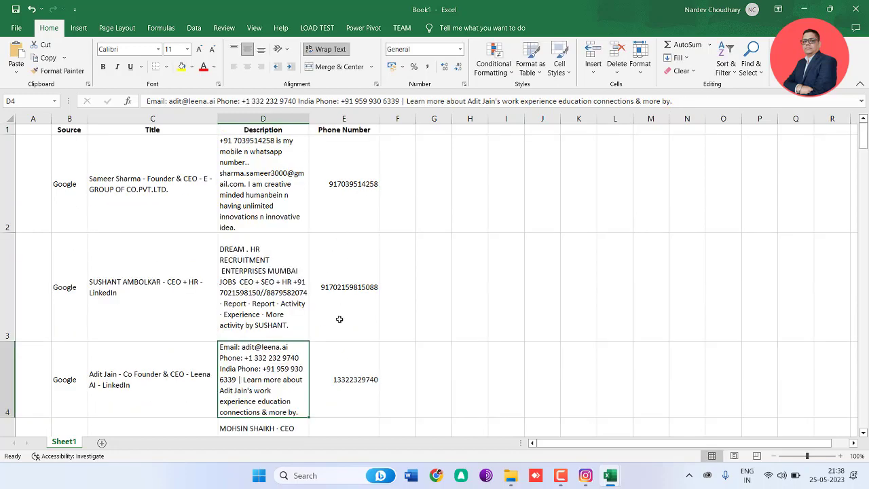
Step: Compare the phone number in cell E4 with the India number in its description, and review the remaining rows
{"action": "left_click", "coordinate": [346, 381]}
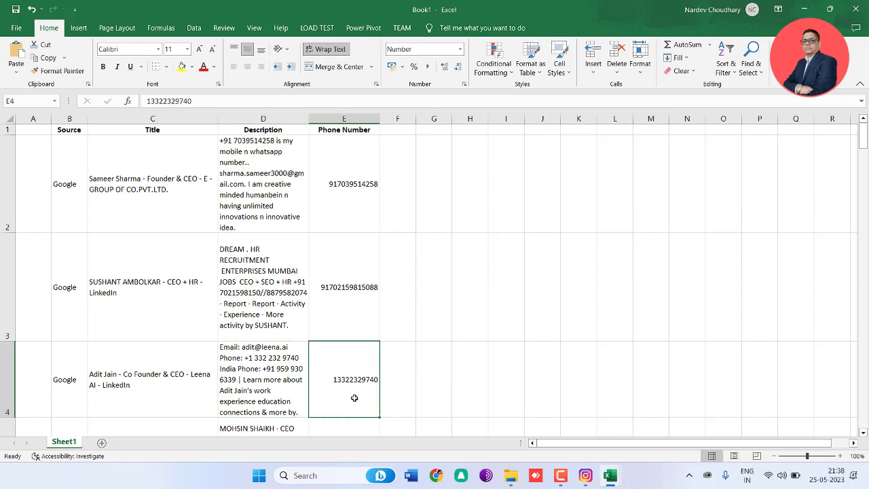
{"action": "left_click", "coordinate": [282, 358]}
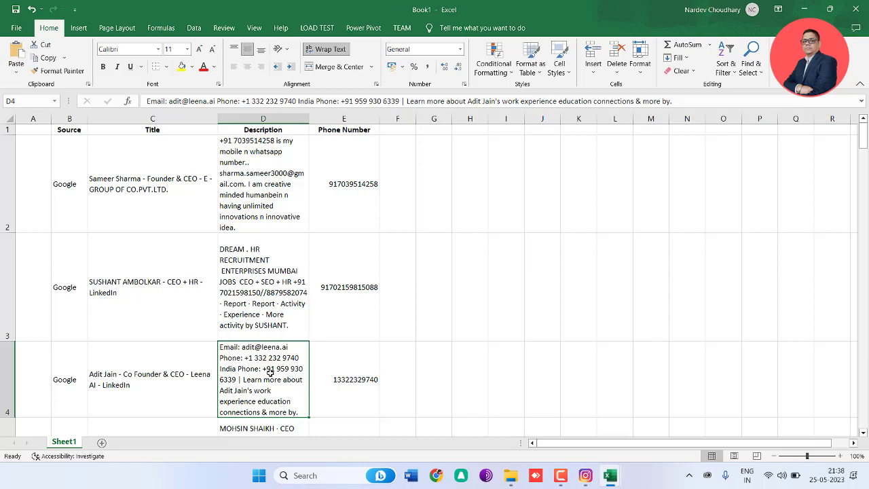
{"action": "double_click", "coordinate": [267, 368]}
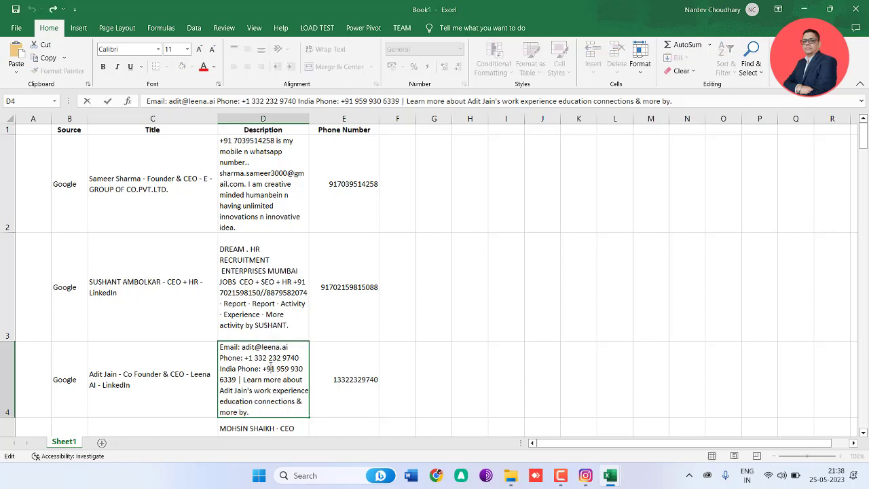
{"action": "left_click_drag", "start_coordinate": [264, 368], "coordinate": [238, 380]}
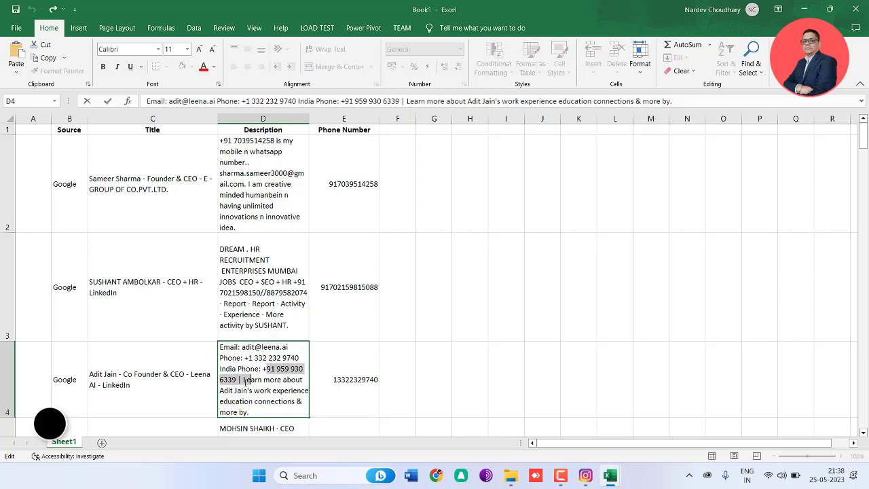
{"action": "left_click", "coordinate": [399, 375]}
{"action": "scroll", "coordinate": [342, 360], "scroll_direction": "down", "scroll_amount": 6}
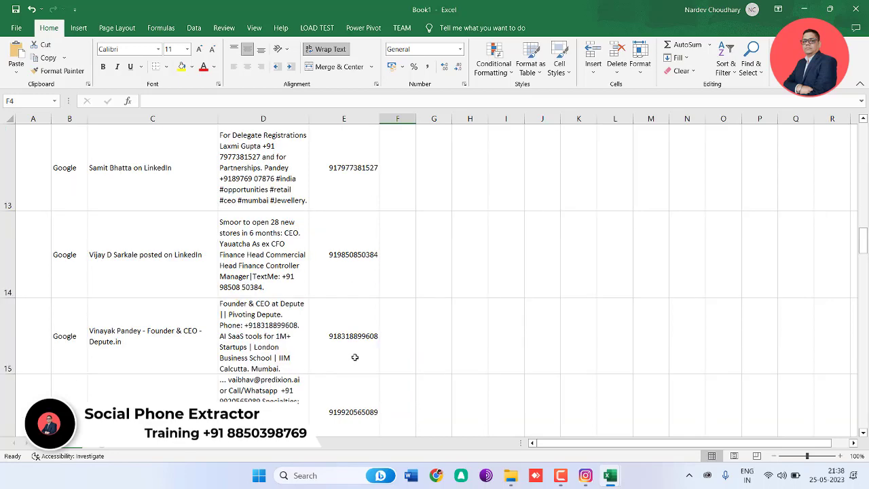
{"action": "scroll", "coordinate": [363, 372], "scroll_direction": "down", "scroll_amount": 5}
{"action": "scroll", "coordinate": [355, 360], "scroll_direction": "up", "scroll_amount": 8}
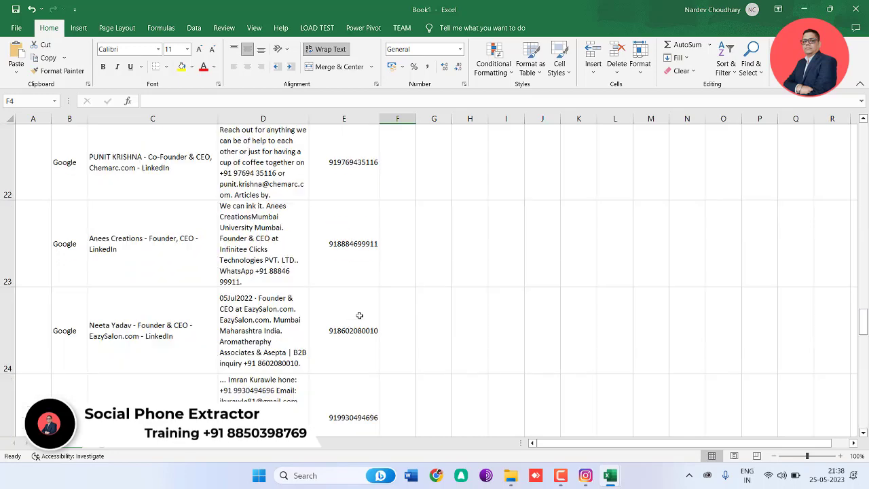
{"action": "scroll", "coordinate": [360, 316], "scroll_direction": "up", "scroll_amount": 10}
Step: Switch to Social Phone Extractor and review the LinkedIn search results for CEOs in Mumbai alongside the collected records
{"action": "key", "text": "alt+Tab"}
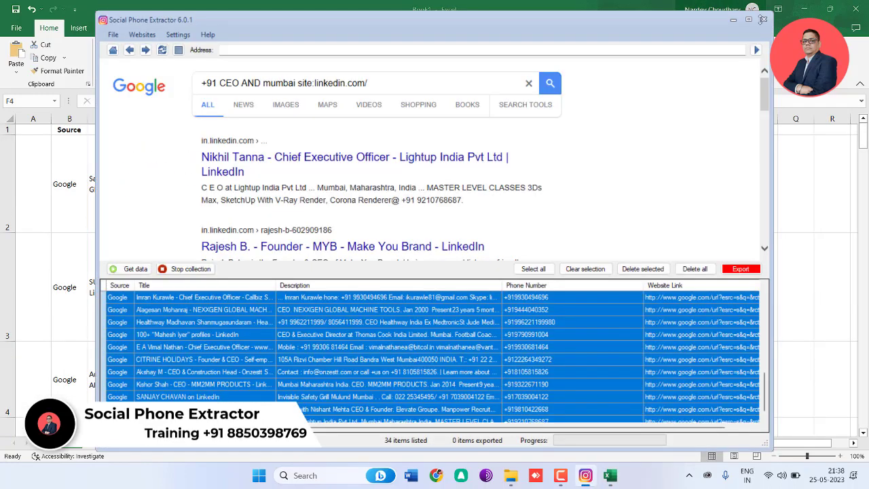
{"action": "scroll", "coordinate": [377, 356], "scroll_direction": "down", "scroll_amount": 5}
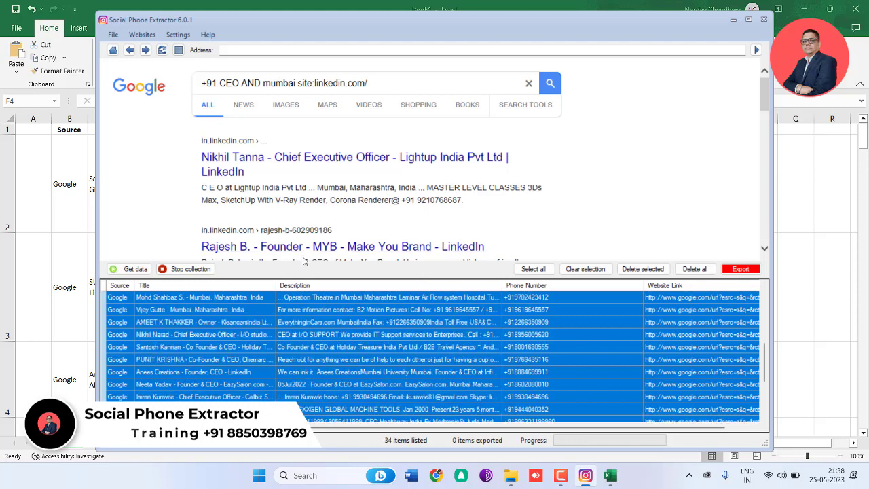
{"action": "scroll", "coordinate": [551, 189], "scroll_direction": "down", "scroll_amount": 1}
{"action": "scroll", "coordinate": [537, 185], "scroll_direction": "down", "scroll_amount": 7}
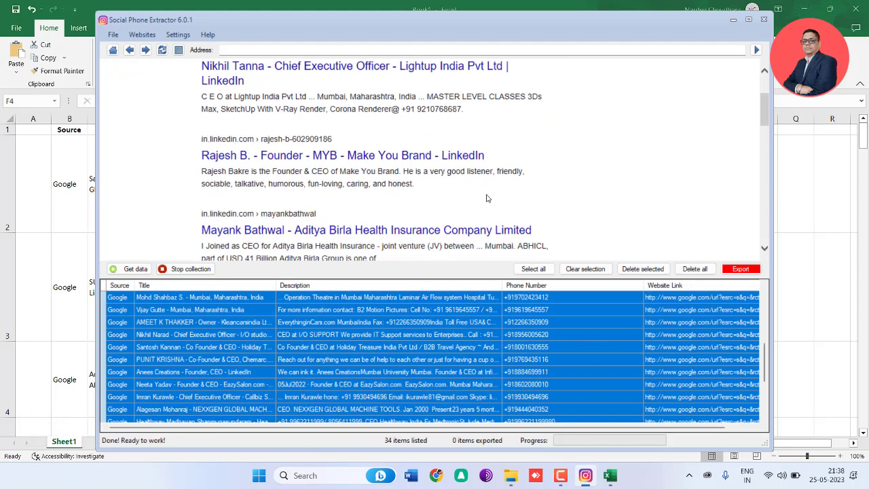
{"action": "scroll", "coordinate": [492, 176], "scroll_direction": "down", "scroll_amount": 3}
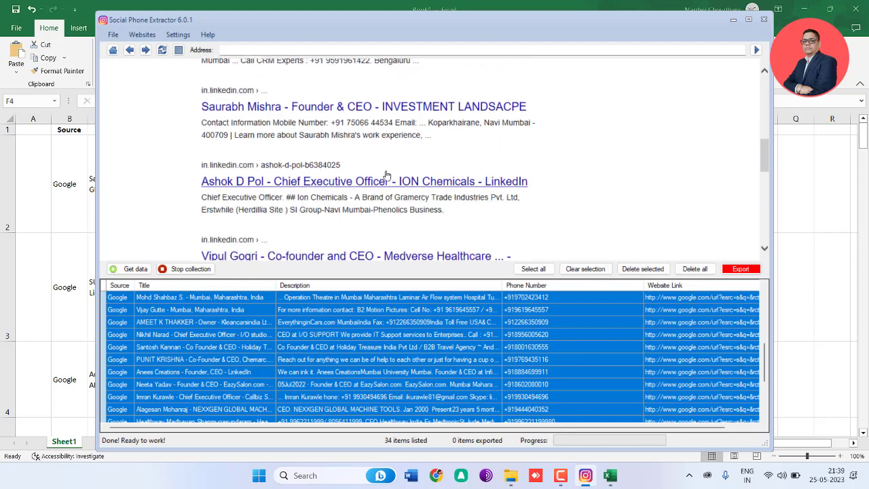
{"action": "scroll", "coordinate": [384, 176], "scroll_direction": "down", "scroll_amount": 2}
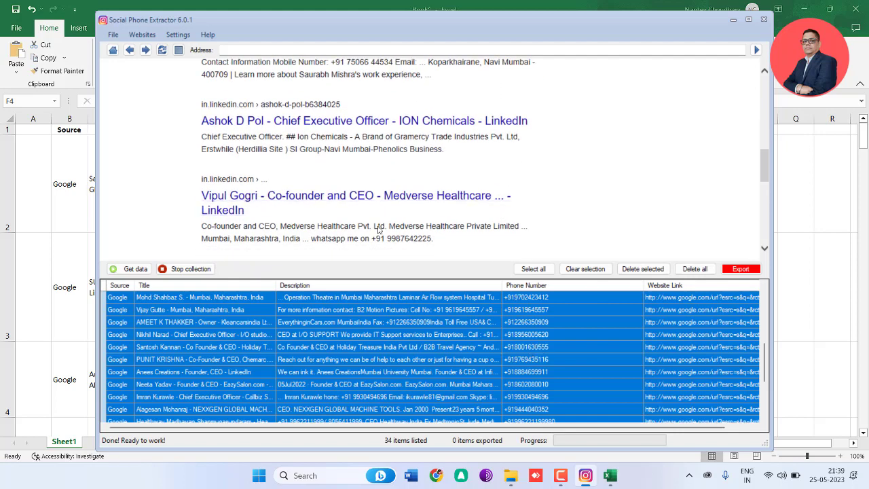
{"action": "scroll", "coordinate": [327, 216], "scroll_direction": "up", "scroll_amount": 3}
{"action": "left_click", "coordinate": [561, 477]}
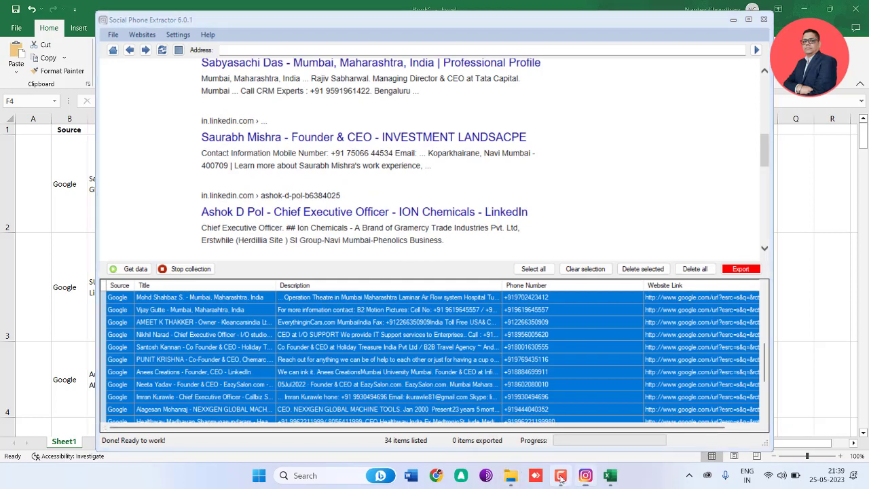